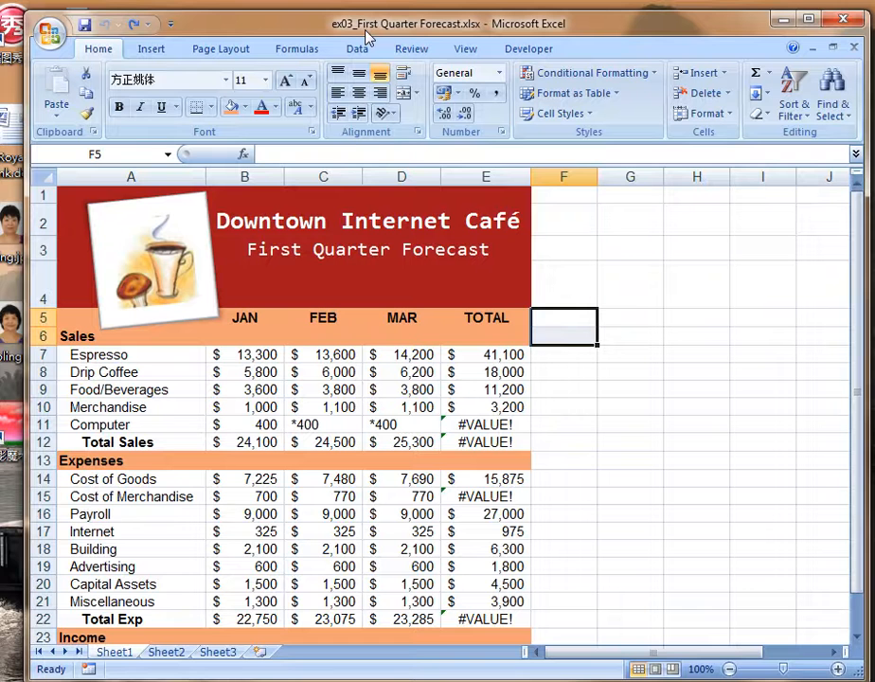
Look over the forecast sheet and inspect the formula behind the Computer row's total in E11.
{"action": "scroll", "coordinate": [322, 375], "scroll_direction": "down", "scroll_amount": 1}
{"action": "scroll", "coordinate": [351, 377], "scroll_direction": "up", "scroll_amount": 1}
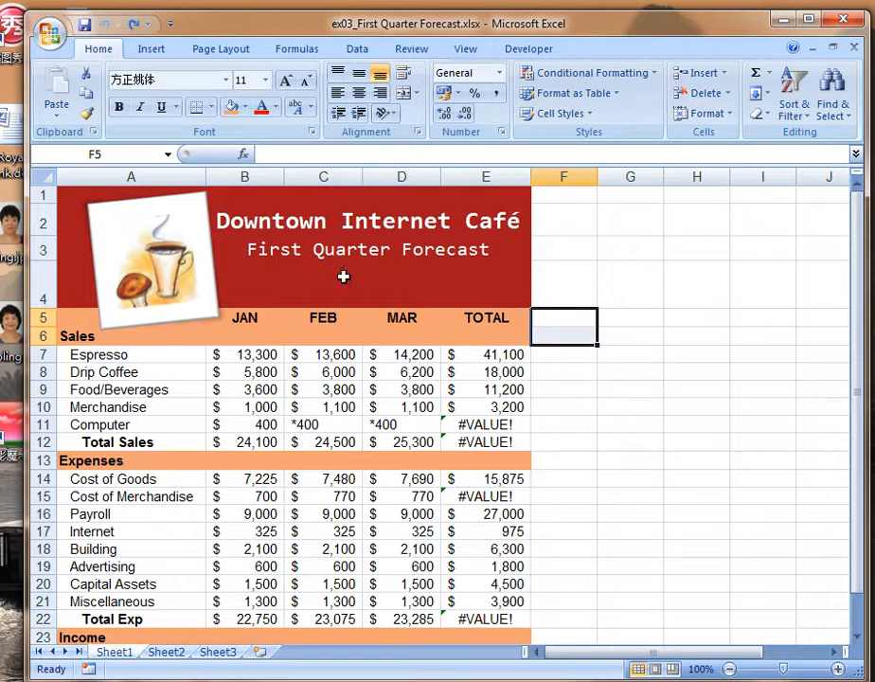
{"action": "left_click", "coordinate": [504, 428]}
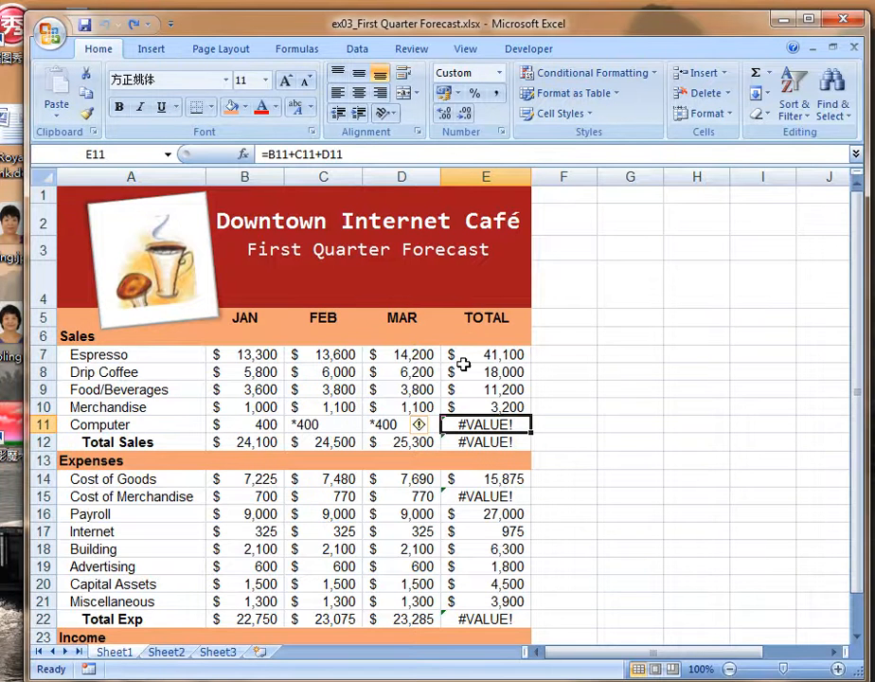
{"action": "scroll", "coordinate": [463, 364], "scroll_direction": "down", "scroll_amount": 4}
{"action": "scroll", "coordinate": [462, 365], "scroll_direction": "up", "scroll_amount": 4}
{"action": "scroll", "coordinate": [460, 369], "scroll_direction": "down", "scroll_amount": 2}
{"action": "scroll", "coordinate": [460, 371], "scroll_direction": "up", "scroll_amount": 2}
Run Error Checking from E11, step through the flagged formulas in the TOTAL column, and close the check.
{"action": "left_click", "coordinate": [296, 48]}
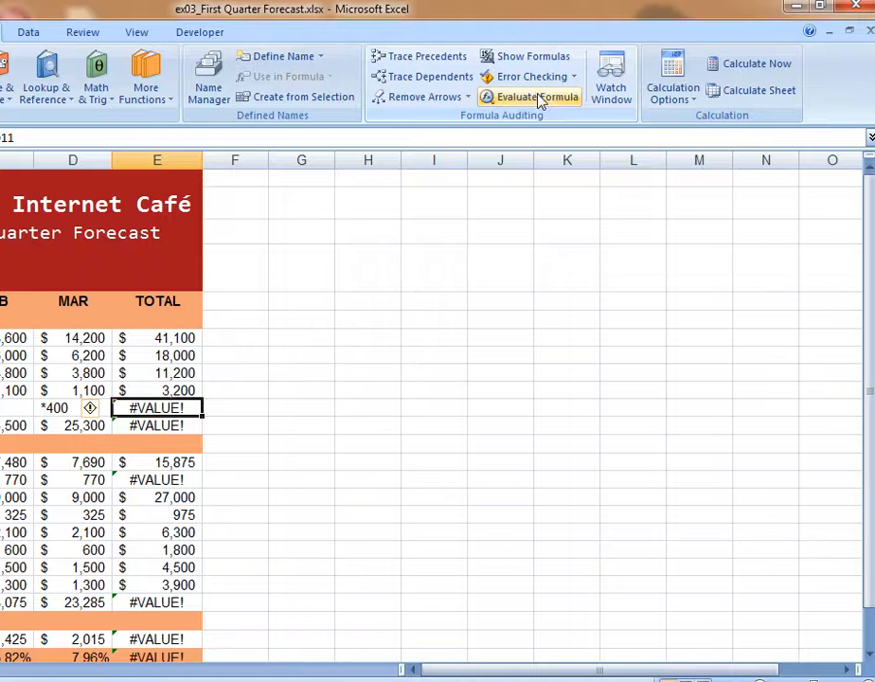
{"action": "left_click", "coordinate": [532, 77]}
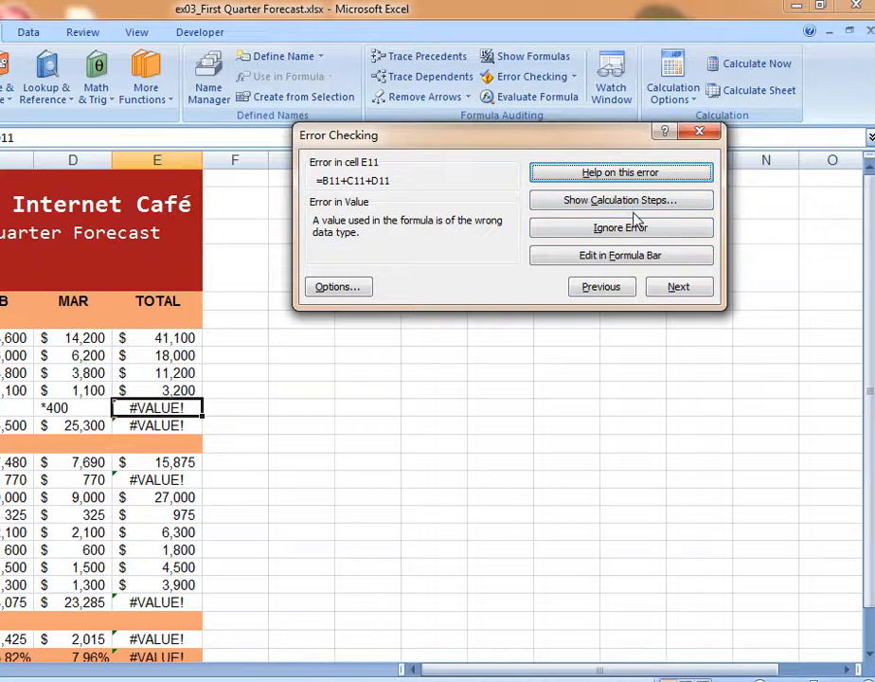
{"action": "left_click", "coordinate": [674, 287]}
{"action": "left_click", "coordinate": [674, 287]}
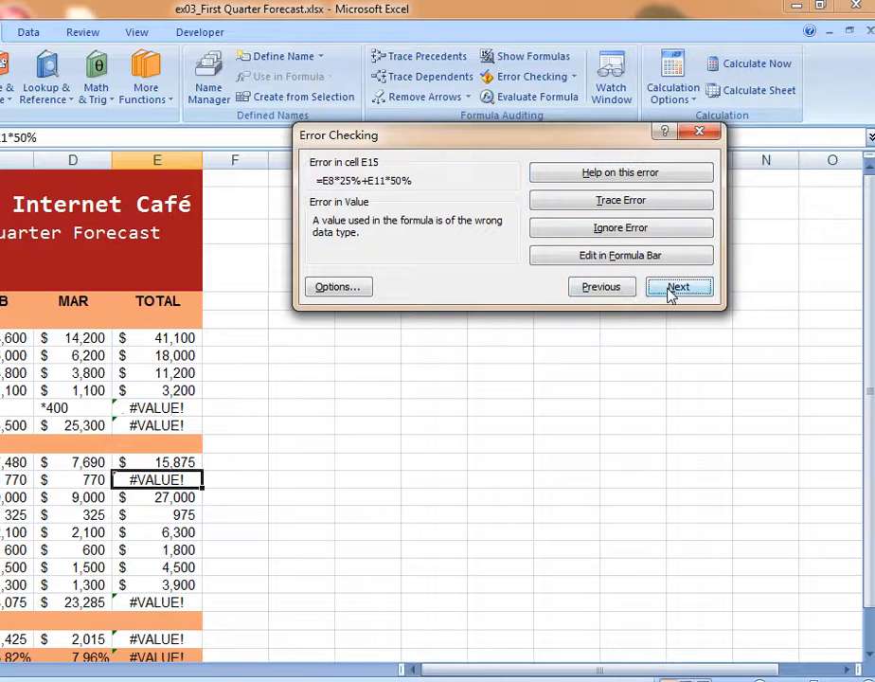
{"action": "left_click", "coordinate": [619, 292]}
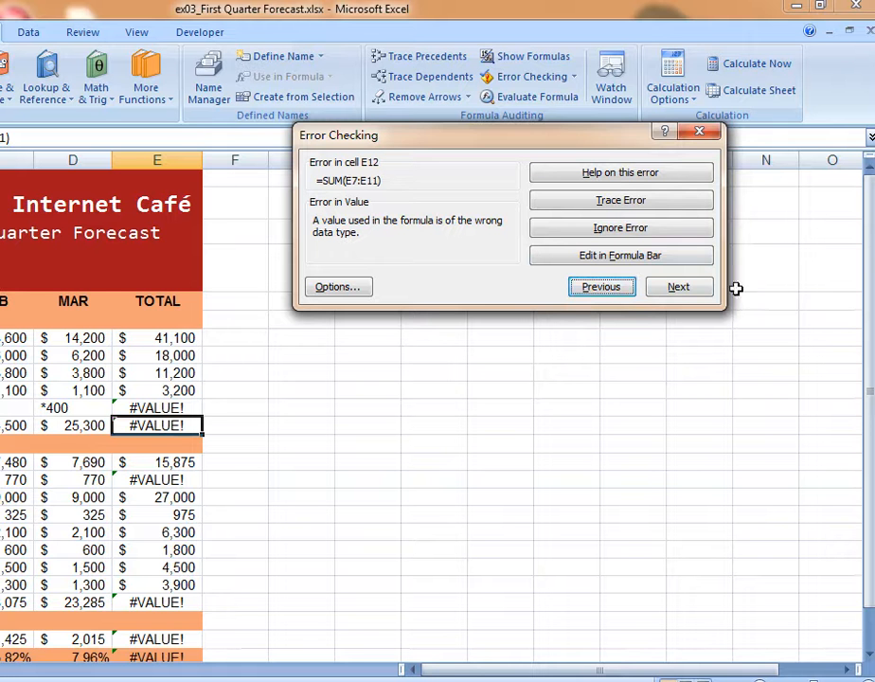
{"action": "left_click", "coordinate": [699, 131]}
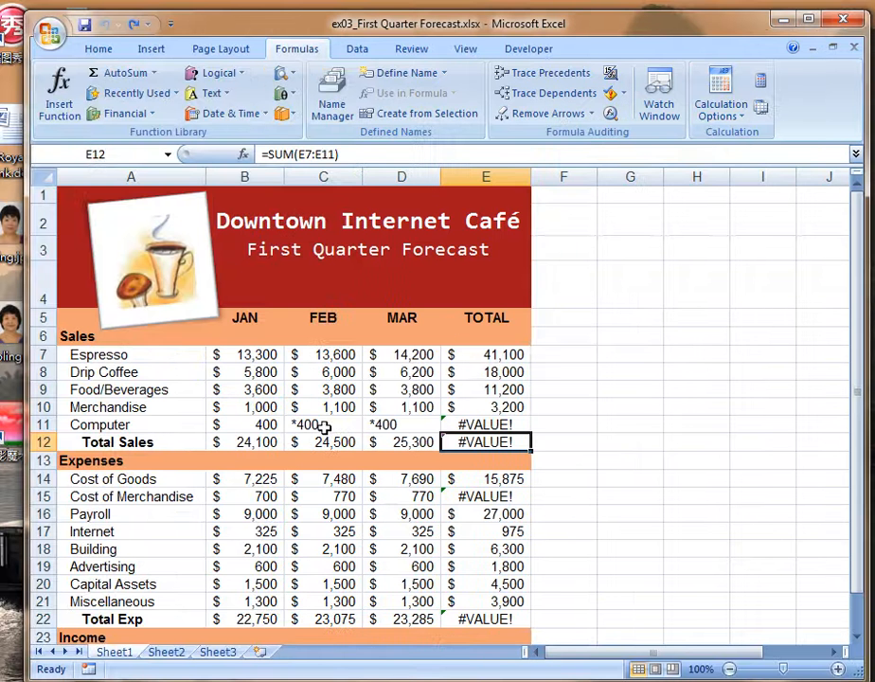
Replace the Computer sales entries for February and March (C11 and D11) with 400 each.
{"action": "left_click", "coordinate": [324, 427]}
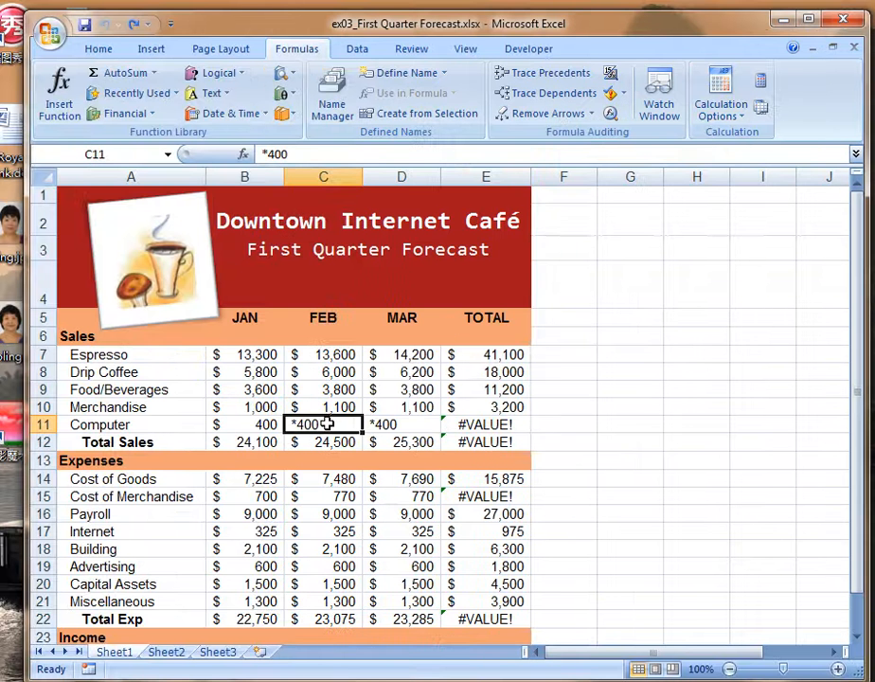
{"action": "type", "text": "400"}
{"action": "key", "text": "Tab"}
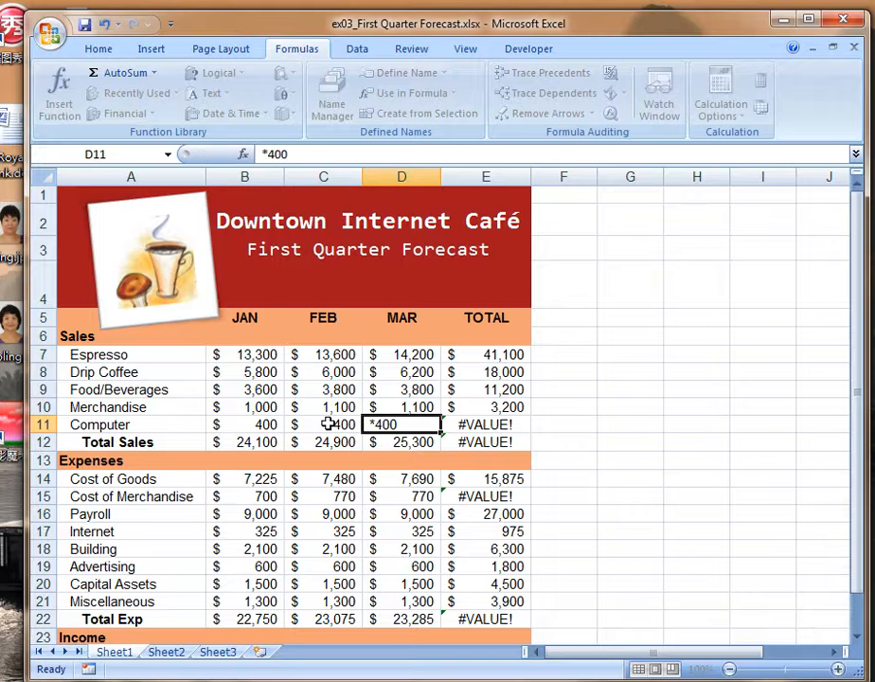
{"action": "type", "text": "400"}
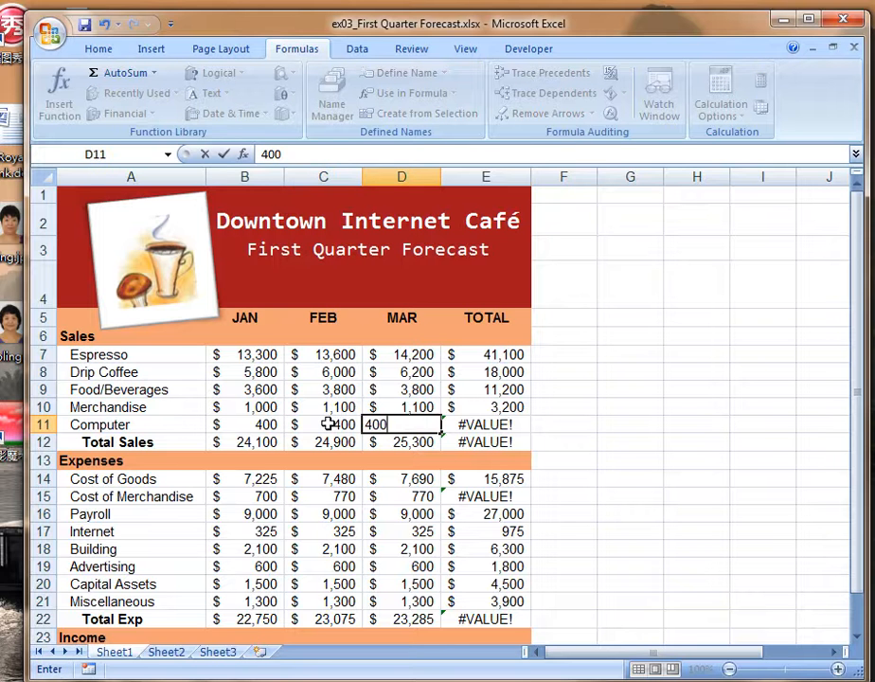
{"action": "key", "text": "Tab"}
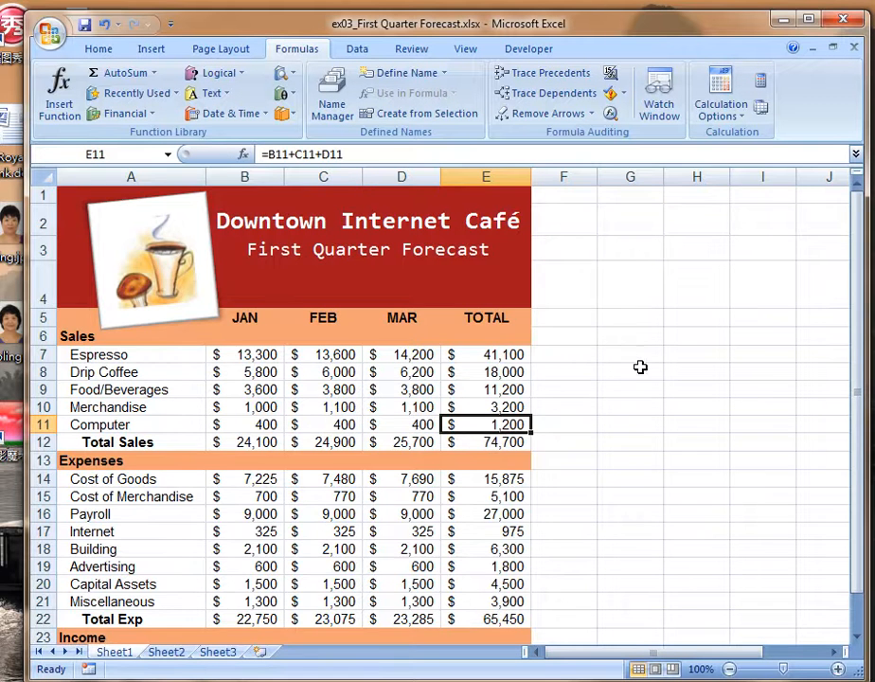
Review the recalculated sales and expense totals, net income and profit margin down the sheet.
{"action": "scroll", "coordinate": [640, 361], "scroll_direction": "down", "scroll_amount": 3}
{"action": "scroll", "coordinate": [660, 336], "scroll_direction": "up", "scroll_amount": 2}
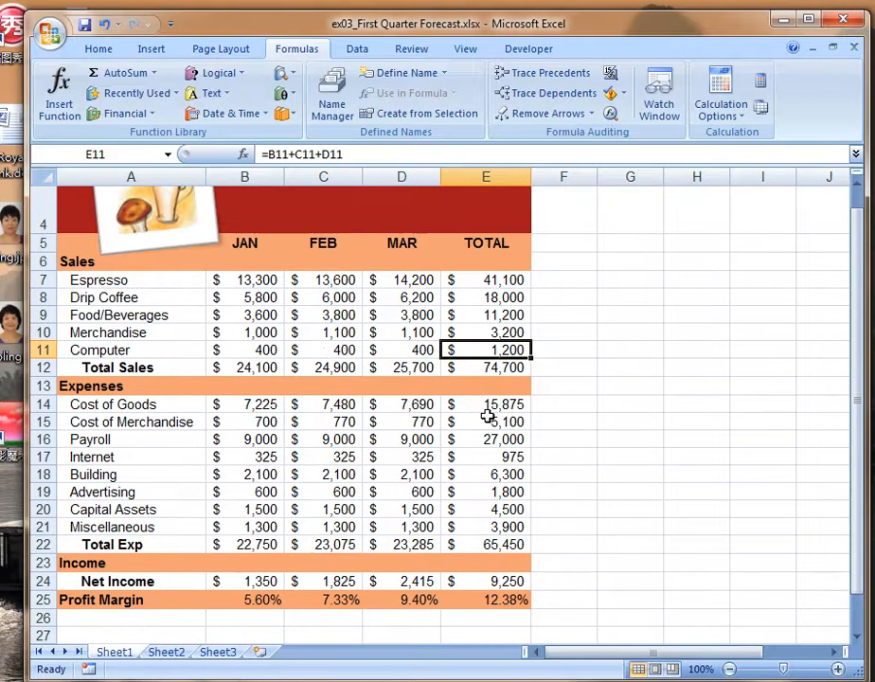
{"action": "scroll", "coordinate": [480, 396], "scroll_direction": "up", "scroll_amount": 1}
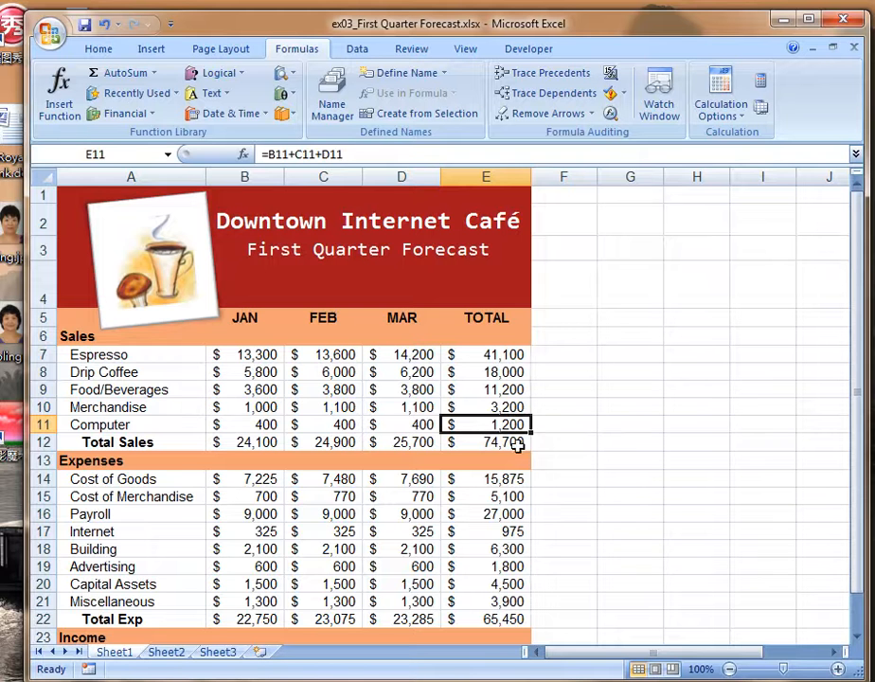
{"action": "scroll", "coordinate": [536, 444], "scroll_direction": "down", "scroll_amount": 3}
{"action": "scroll", "coordinate": [536, 445], "scroll_direction": "up", "scroll_amount": 2}
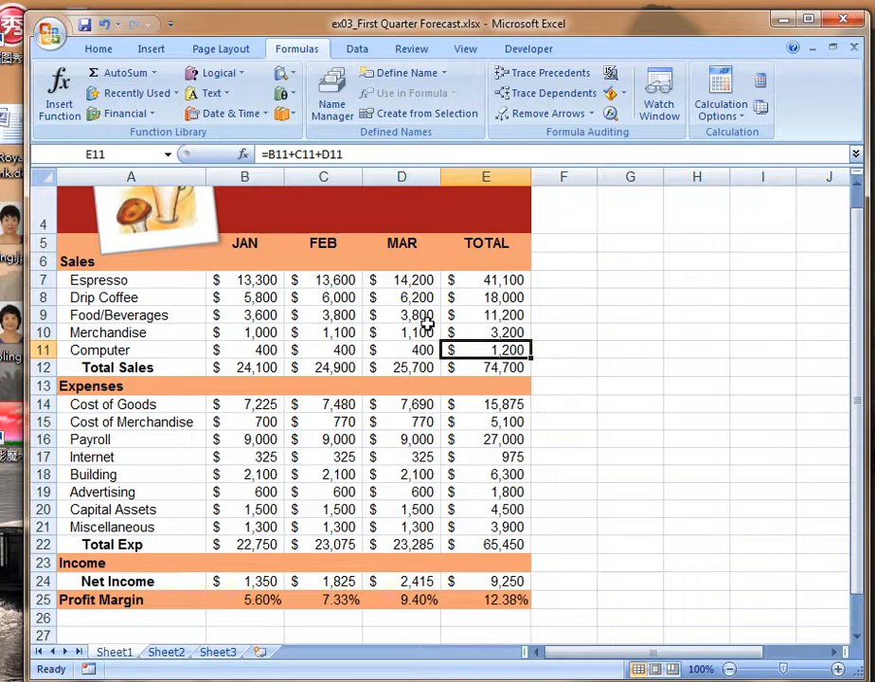
{"action": "scroll", "coordinate": [422, 532], "scroll_direction": "up", "scroll_amount": 1}
Fill cells F5:F6, beside the TOTAL heading, with the header row's orange colour.
{"action": "left_click", "coordinate": [548, 316]}
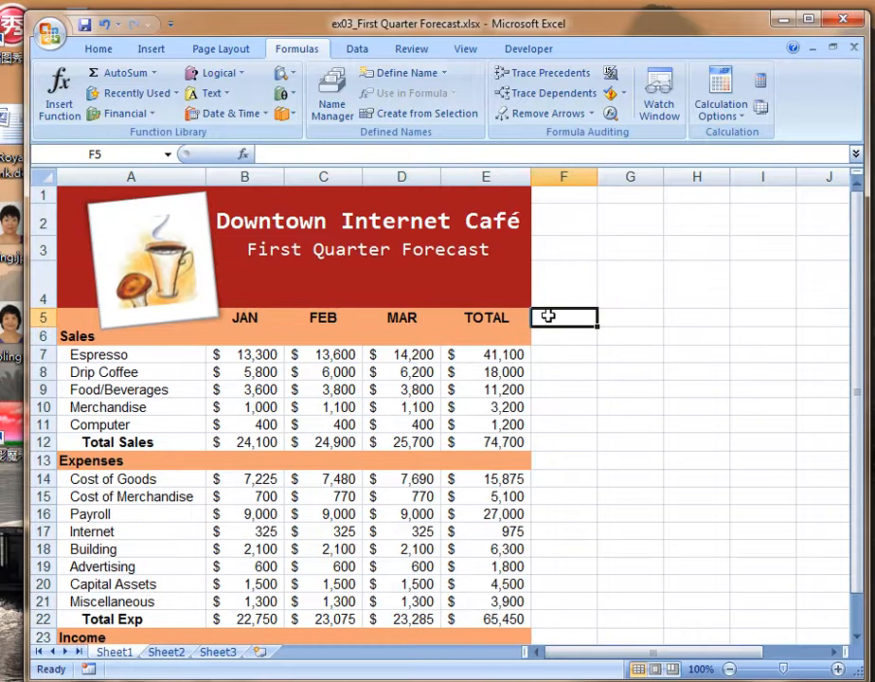
{"action": "left_click_drag", "start_coordinate": [554, 319], "coordinate": [565, 334]}
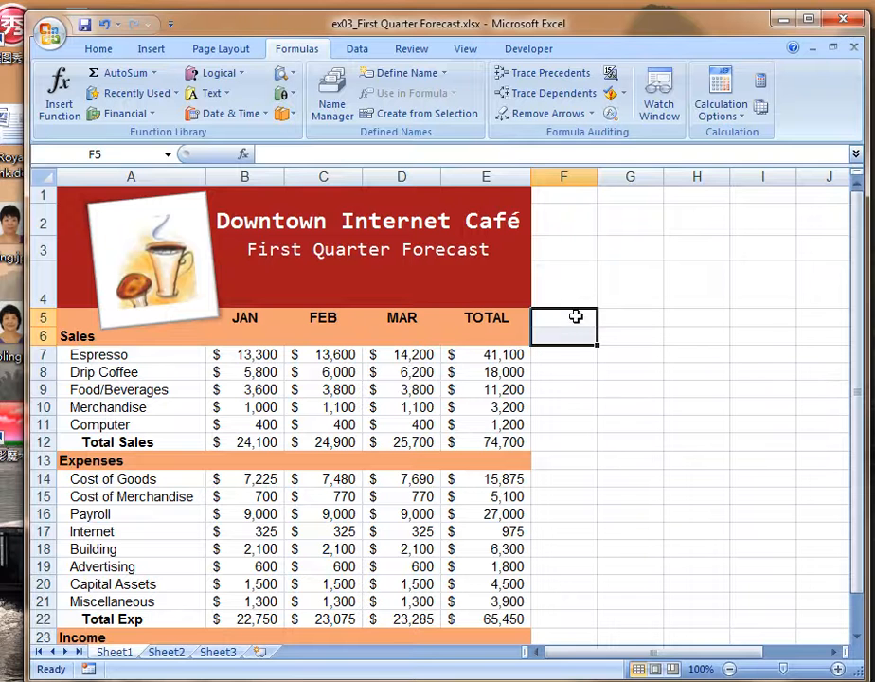
{"action": "left_click", "coordinate": [576, 316]}
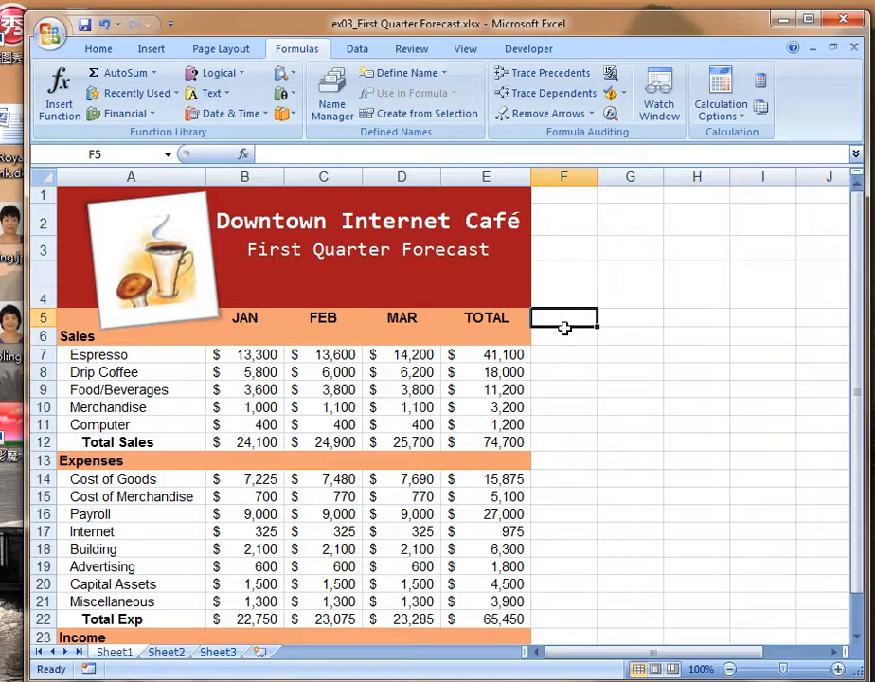
{"action": "left_click_drag", "start_coordinate": [564, 328], "coordinate": [564, 335]}
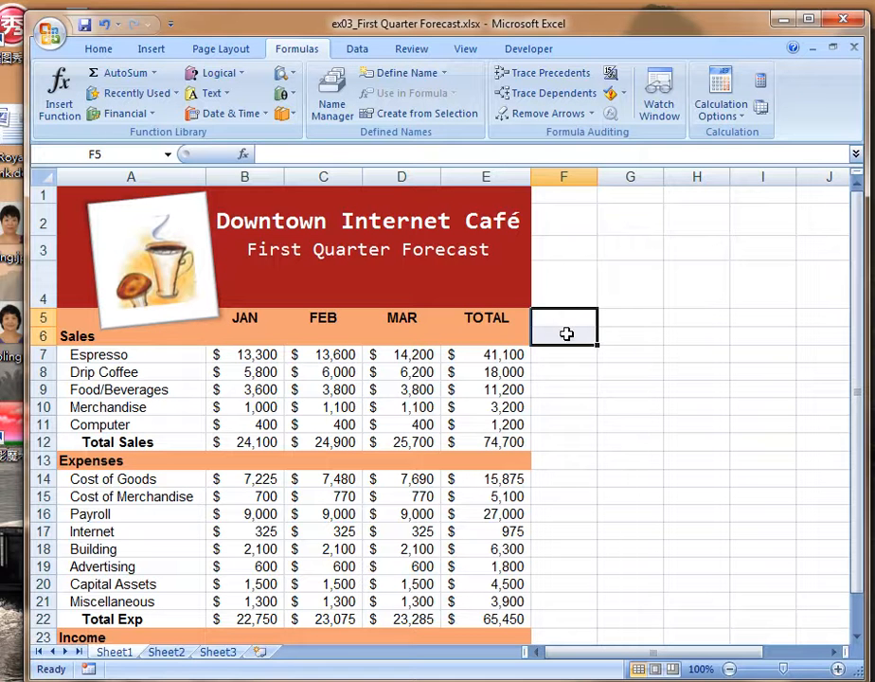
{"action": "left_click", "coordinate": [146, 51]}
{"action": "left_click", "coordinate": [111, 50]}
{"action": "left_click", "coordinate": [231, 107]}
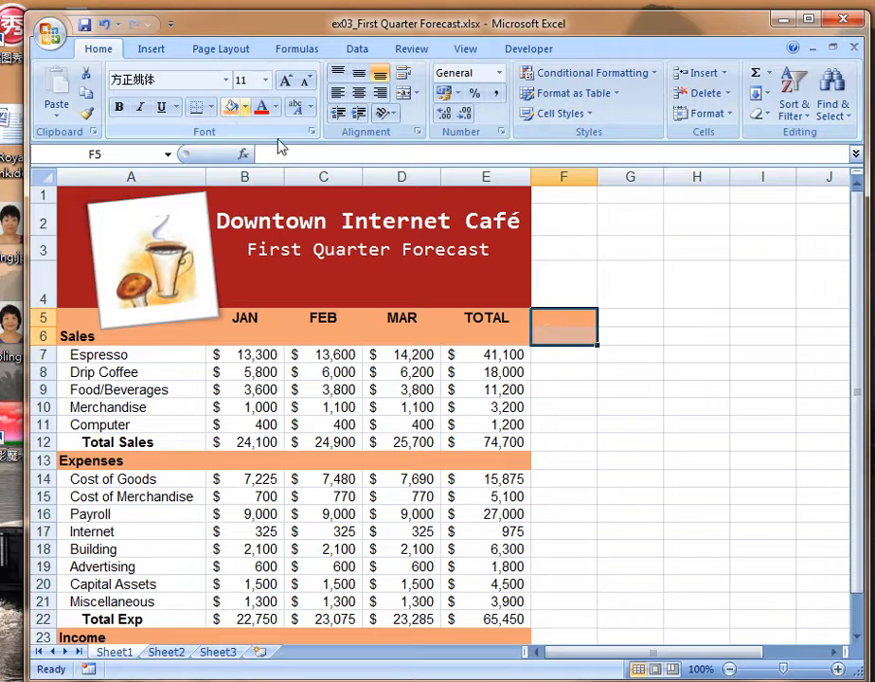
Enter the heading "AVG" in F5 and centre it horizontally.
{"action": "double_click", "coordinate": [569, 317]}
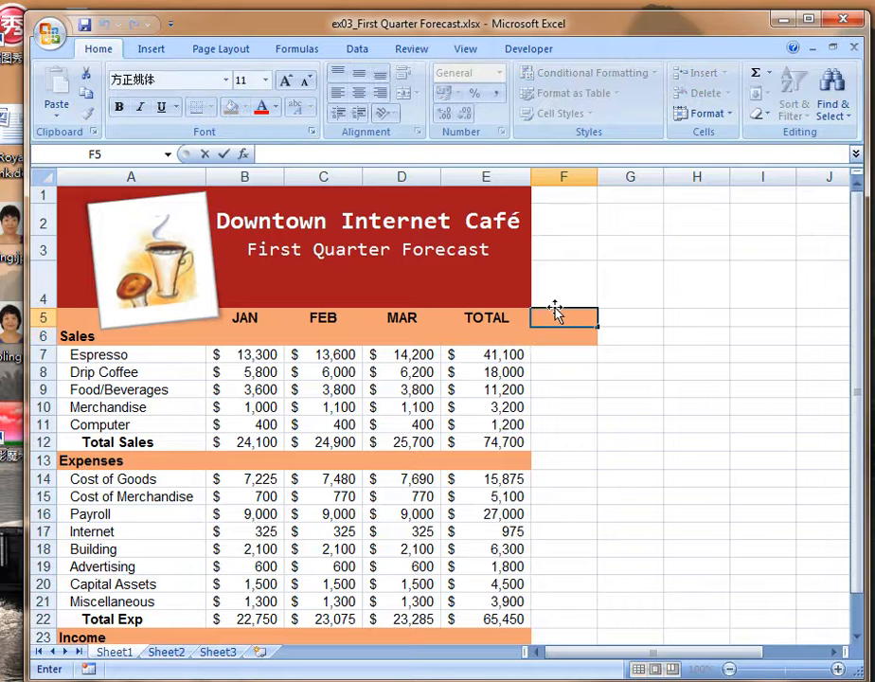
{"action": "type", "text": "a"}
{"action": "key", "text": "BackSpace"}
{"action": "type", "text": "AVG"}
{"action": "left_click", "coordinate": [586, 336]}
{"action": "left_click", "coordinate": [579, 317]}
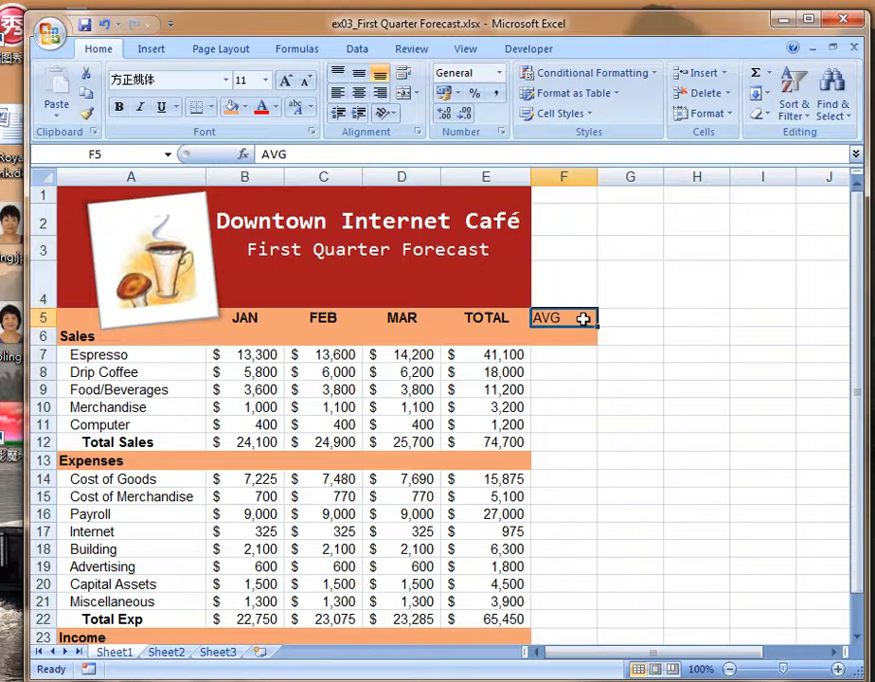
{"action": "left_click", "coordinate": [359, 92]}
Fill G5:H6 with the same orange and enter the heading "Porportion" in G5.
{"action": "left_click_drag", "start_coordinate": [635, 317], "coordinate": [697, 334]}
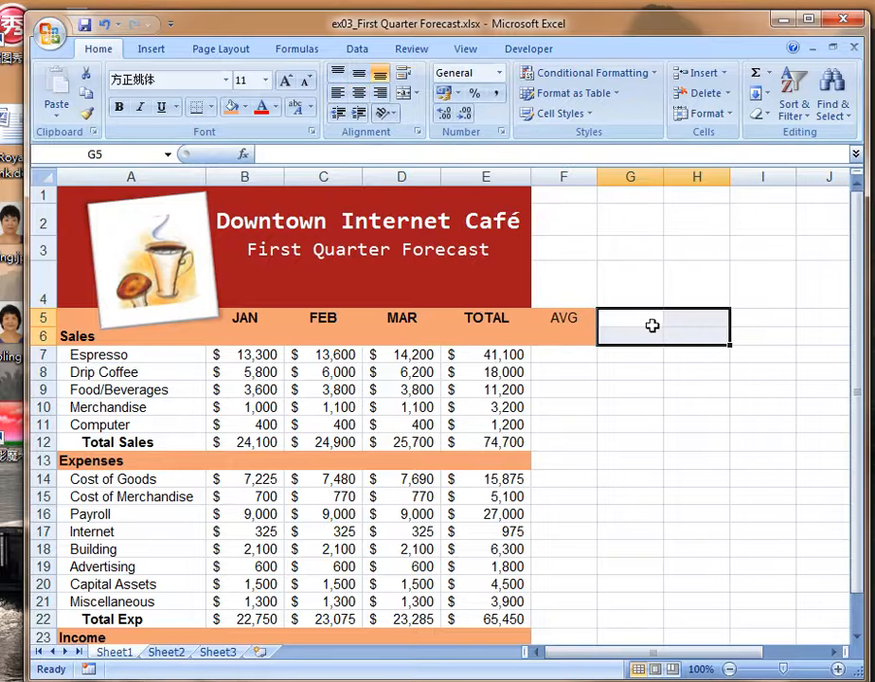
{"action": "left_click", "coordinate": [230, 106]}
{"action": "left_click", "coordinate": [637, 320]}
{"action": "type", "text": "p"}
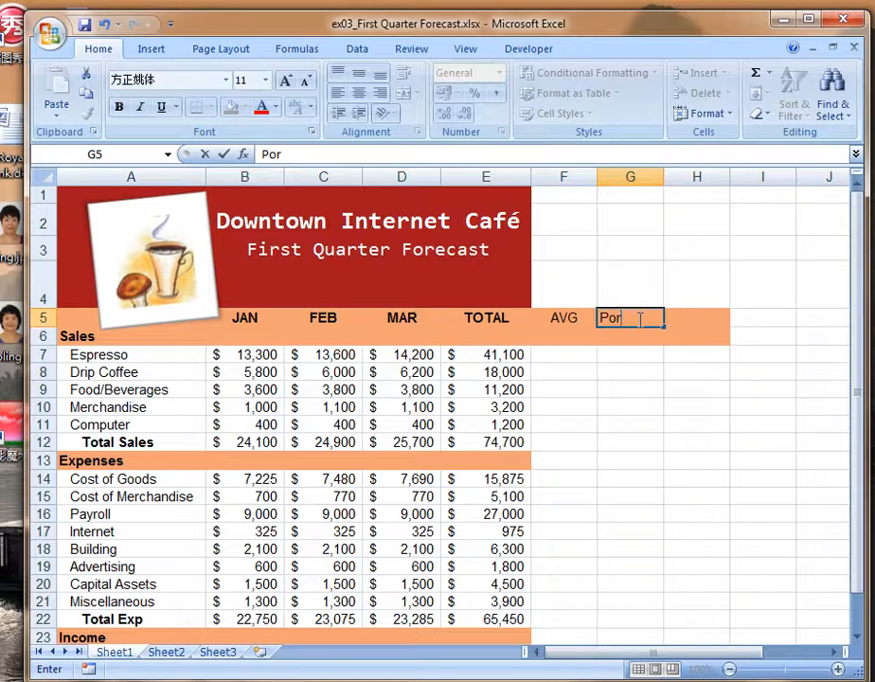
{"action": "type", "text": "tion"}
{"action": "key", "text": "Tab"}
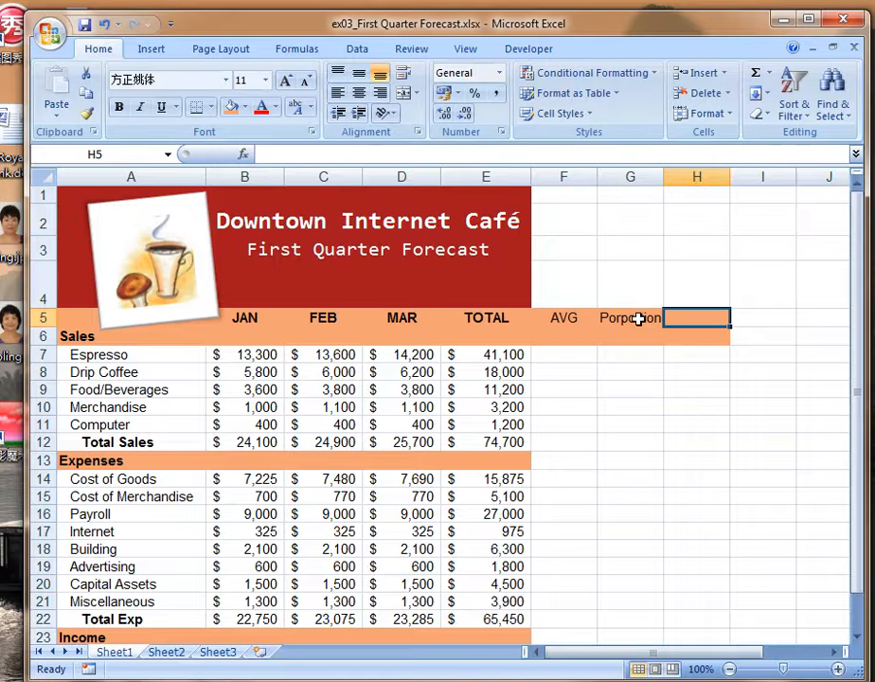
Enter the heading "SDV" in H5 and centre it horizontally.
{"action": "type", "text": "SDV"}
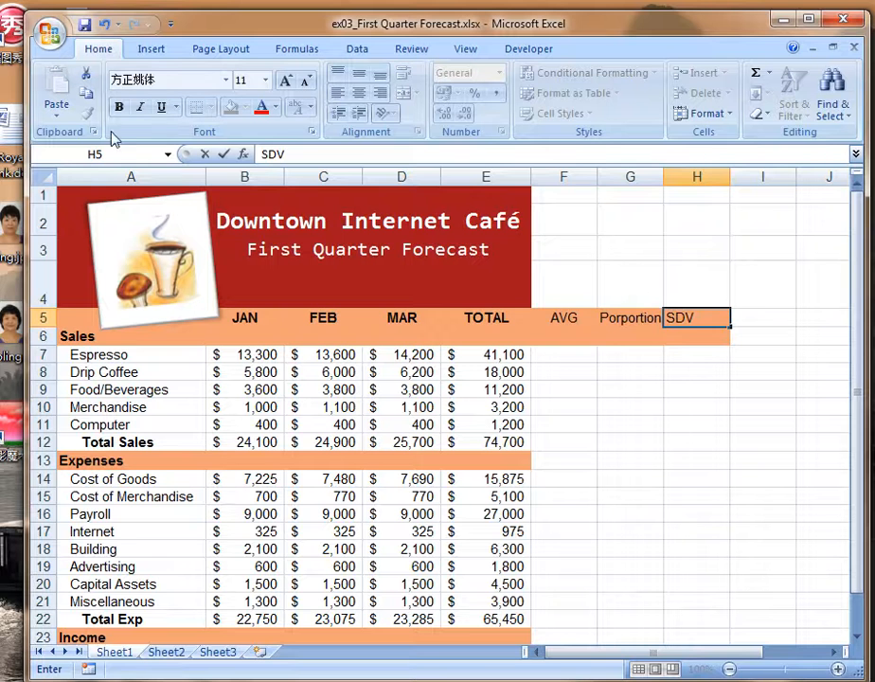
{"action": "left_click", "coordinate": [586, 318]}
{"action": "left_click", "coordinate": [687, 318]}
{"action": "left_click", "coordinate": [359, 93]}
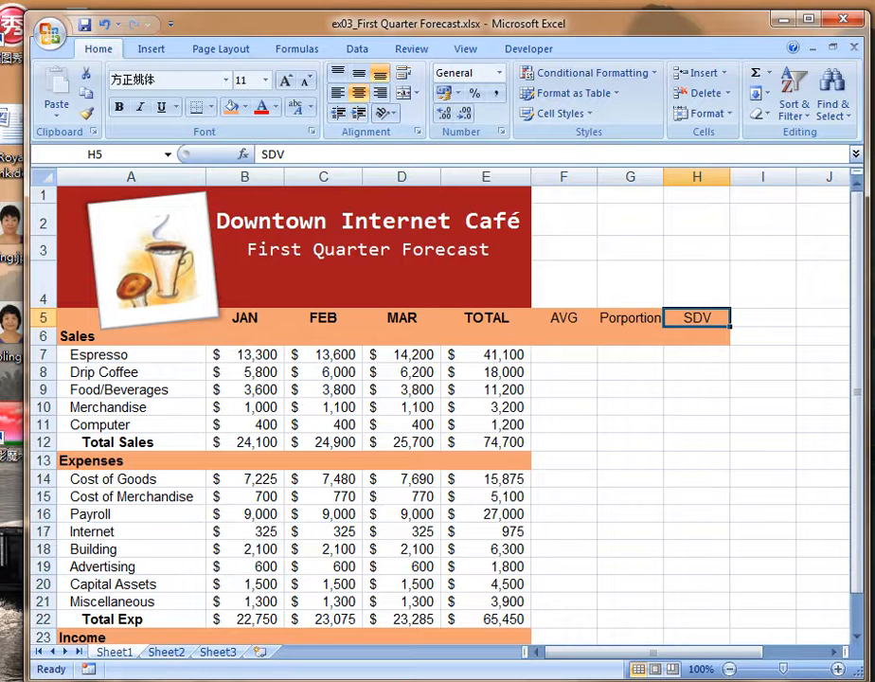
Make the AVG and Porportion headings in F5 and G5 bold.
{"action": "left_click", "coordinate": [560, 318]}
{"action": "double_click", "coordinate": [560, 319]}
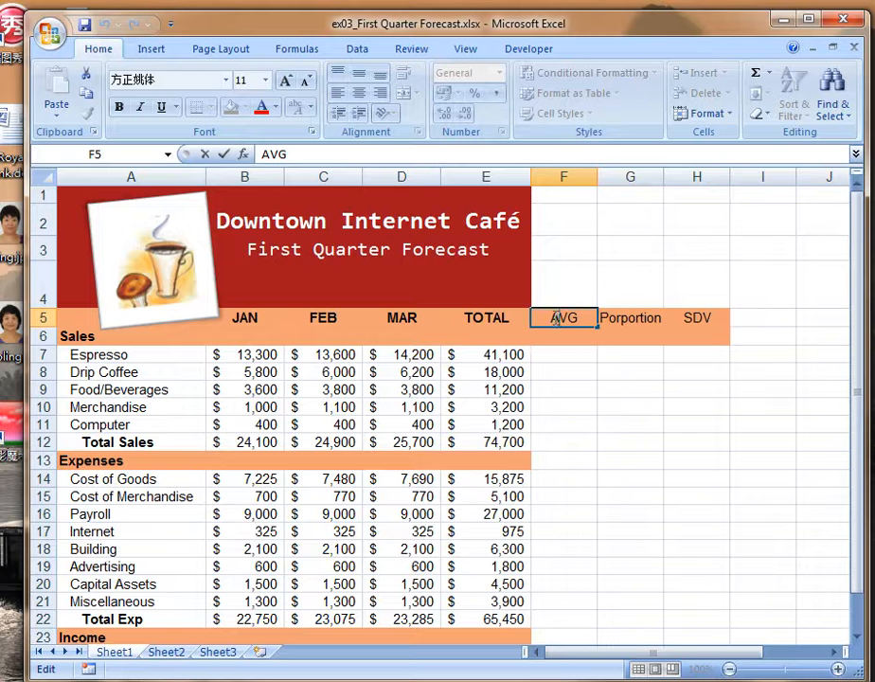
{"action": "double_click", "coordinate": [559, 318]}
{"action": "left_click", "coordinate": [118, 106]}
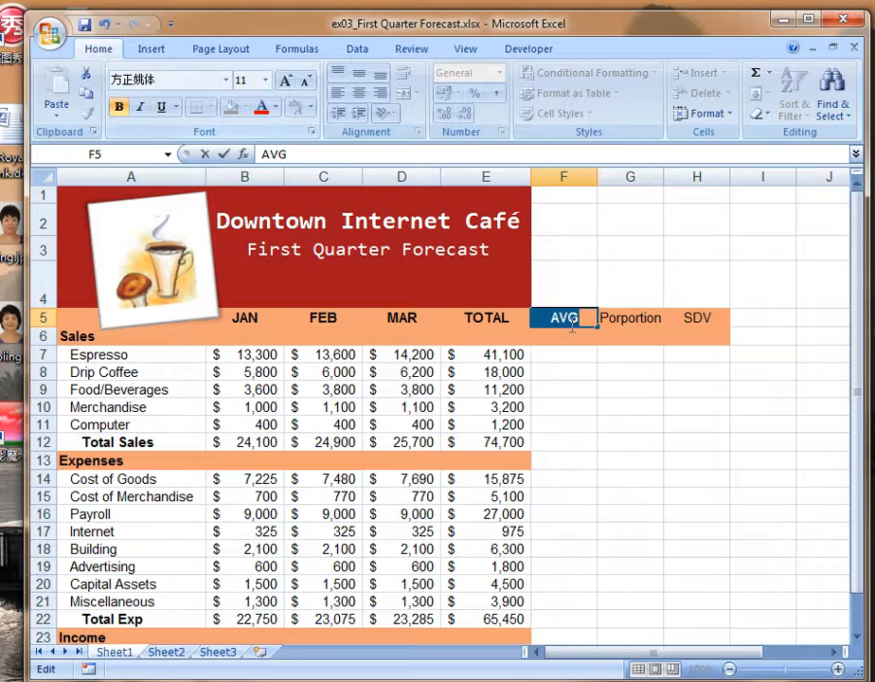
{"action": "left_click", "coordinate": [638, 319]}
{"action": "double_click", "coordinate": [642, 317]}
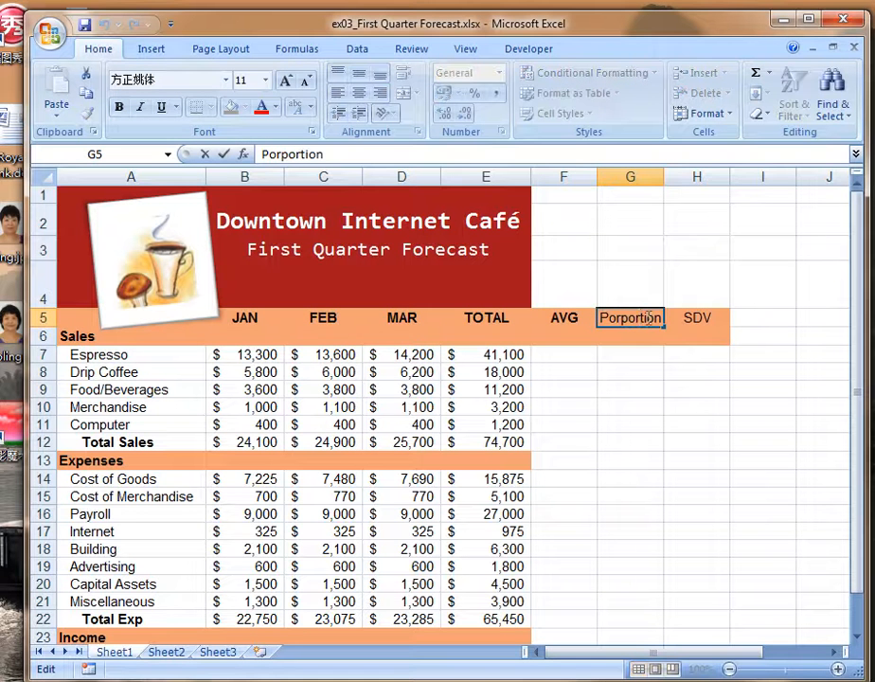
{"action": "double_click", "coordinate": [654, 318]}
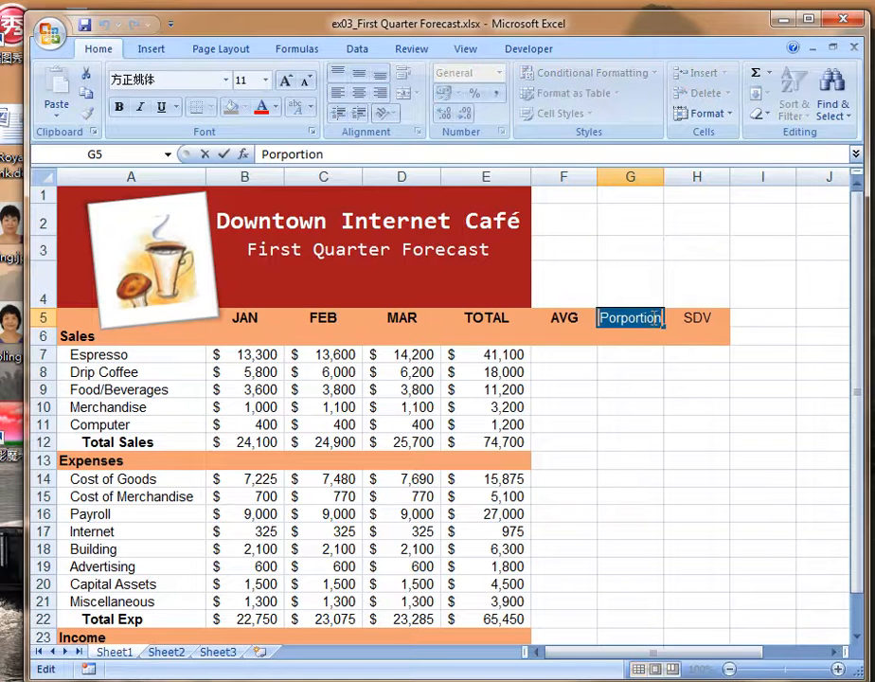
{"action": "left_click", "coordinate": [118, 106]}
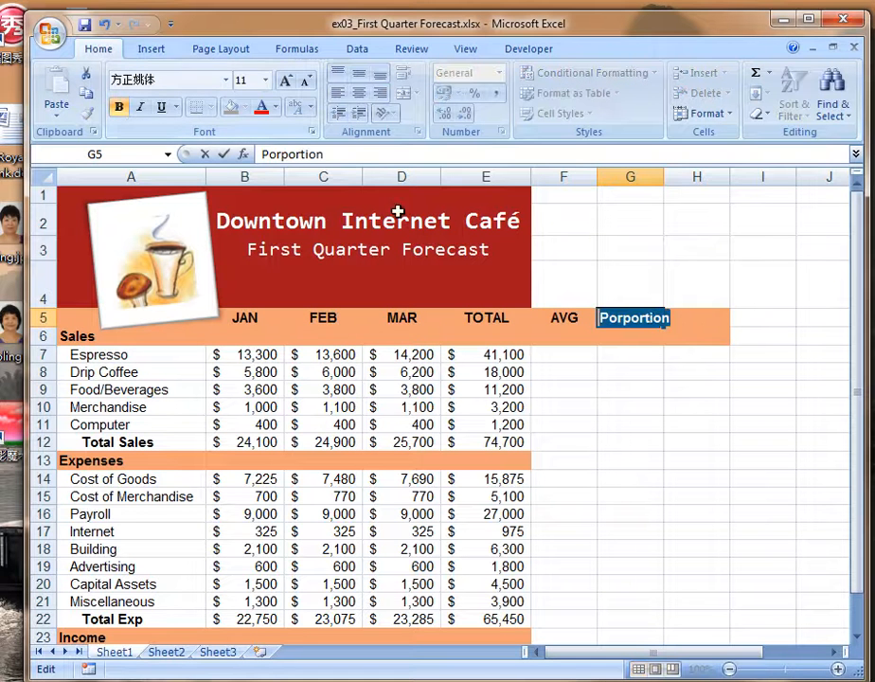
Make the SDV heading in H5 bold and widen column G to fit the Porportion heading.
{"action": "left_click", "coordinate": [695, 352]}
{"action": "double_click", "coordinate": [696, 317]}
{"action": "type", "text": "SDV"}
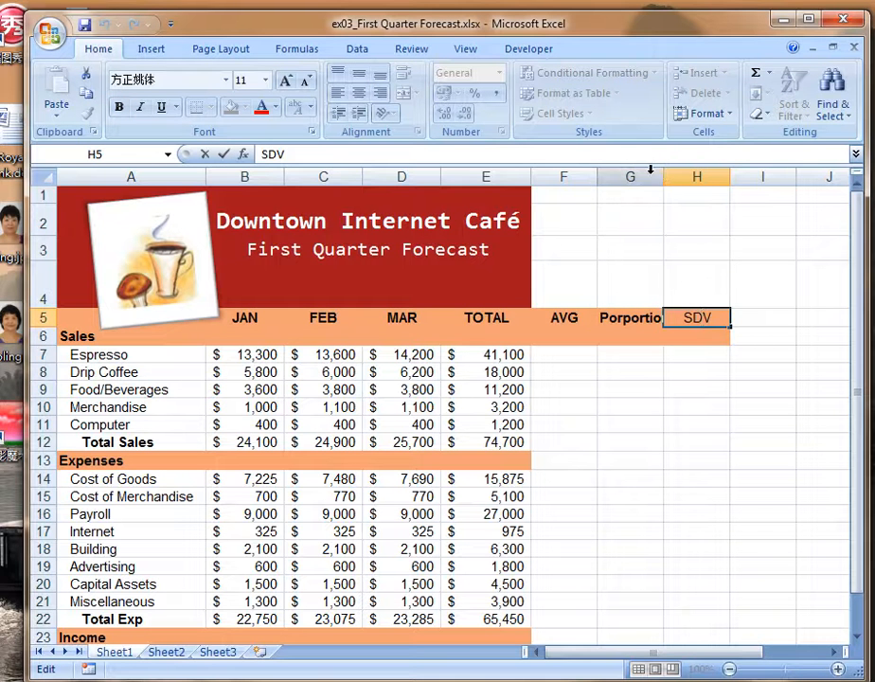
{"action": "left_click", "coordinate": [664, 174]}
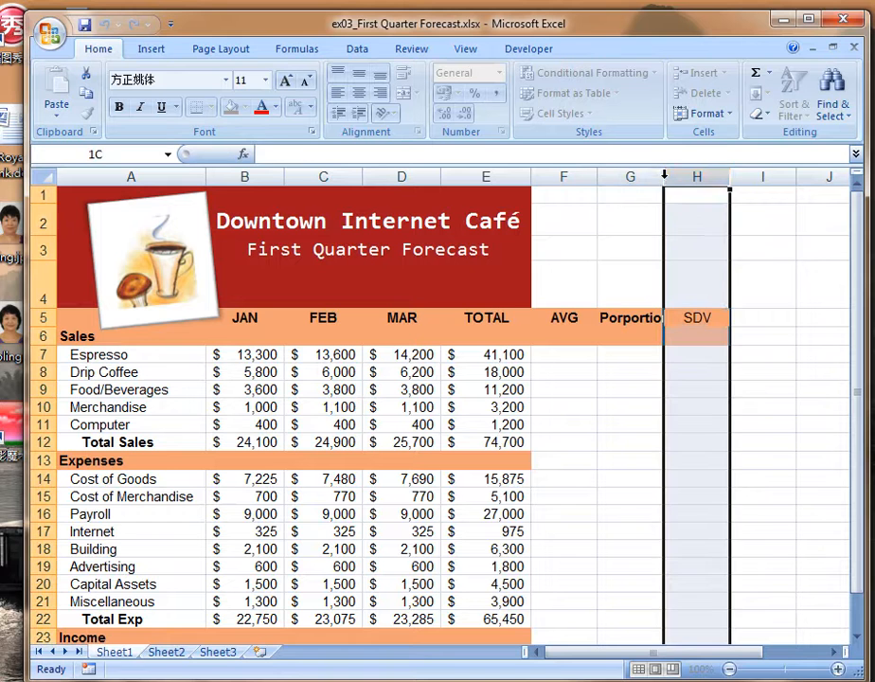
{"action": "double_click", "coordinate": [541, 22]}
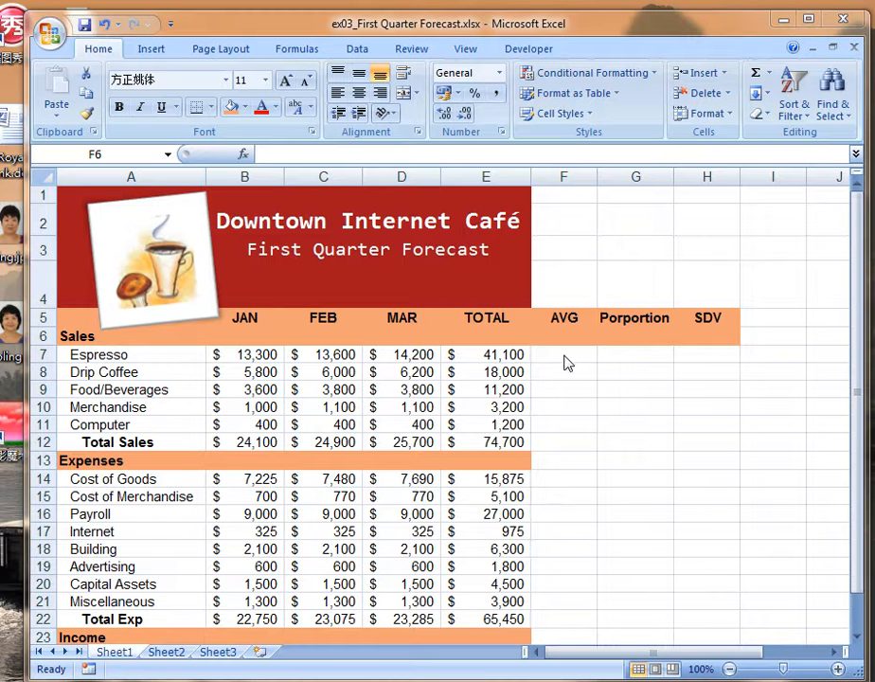
{"action": "left_click", "coordinate": [565, 353]}
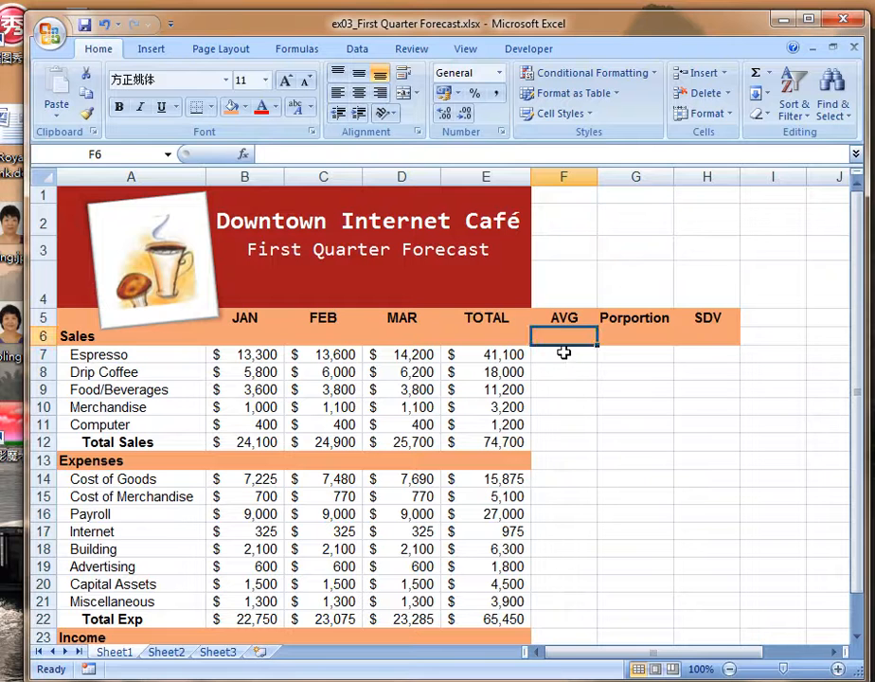
{"action": "left_click", "coordinate": [566, 358]}
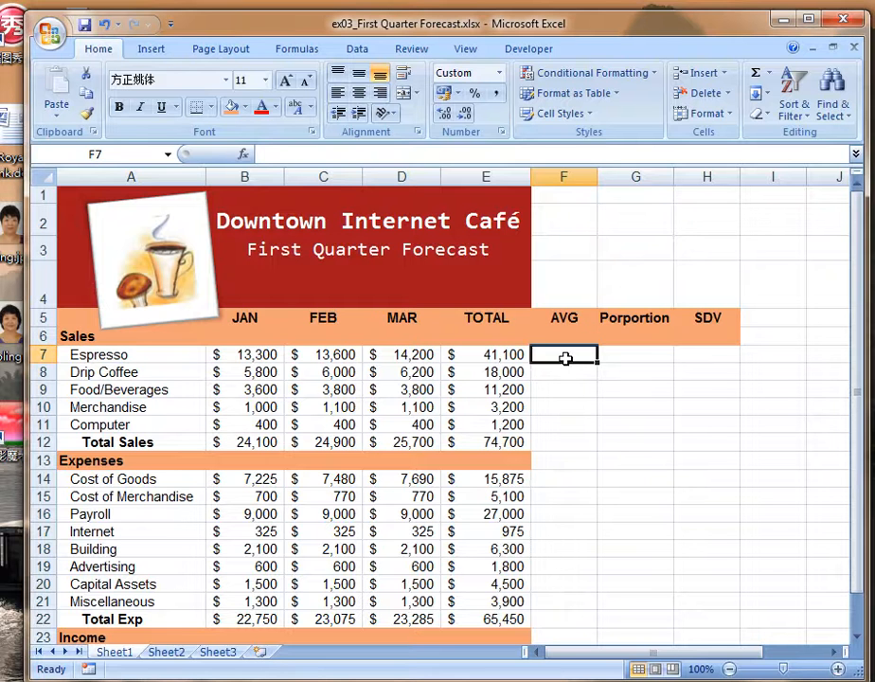
{"action": "type", "text": "="}
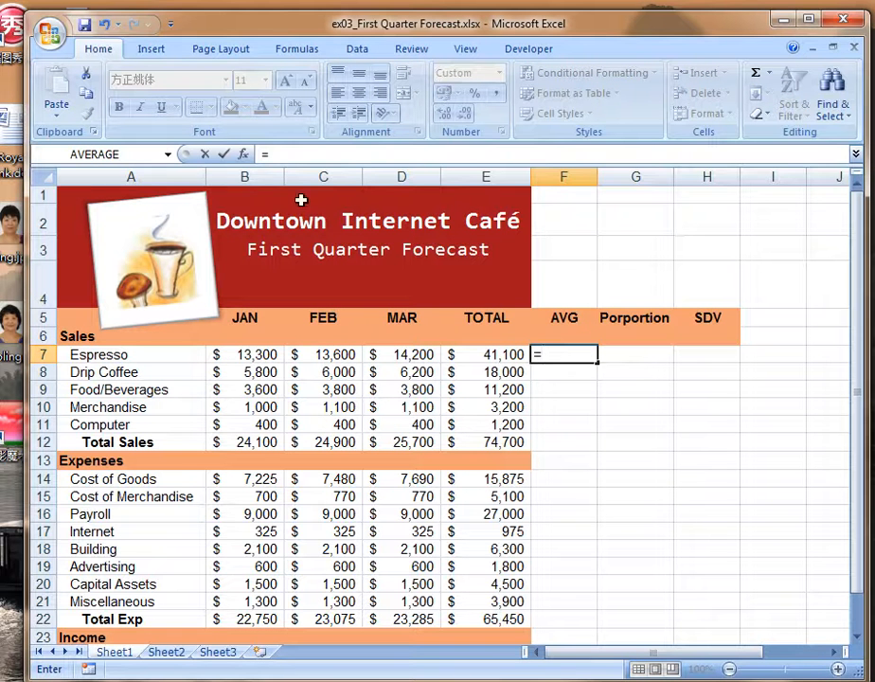
{"action": "left_click_drag", "start_coordinate": [248, 355], "coordinate": [407, 353]}
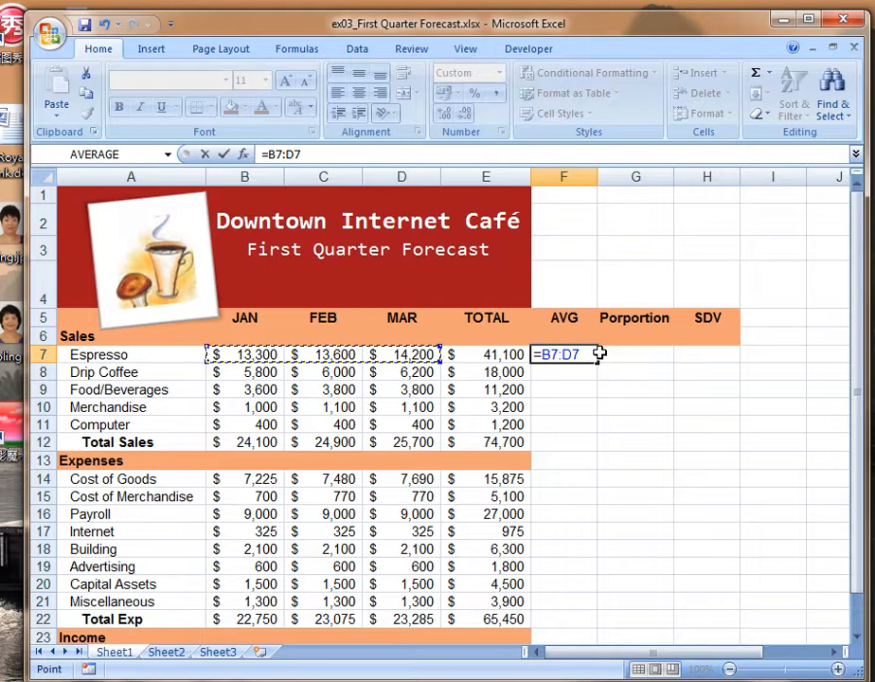
{"action": "key", "text": "Return"}
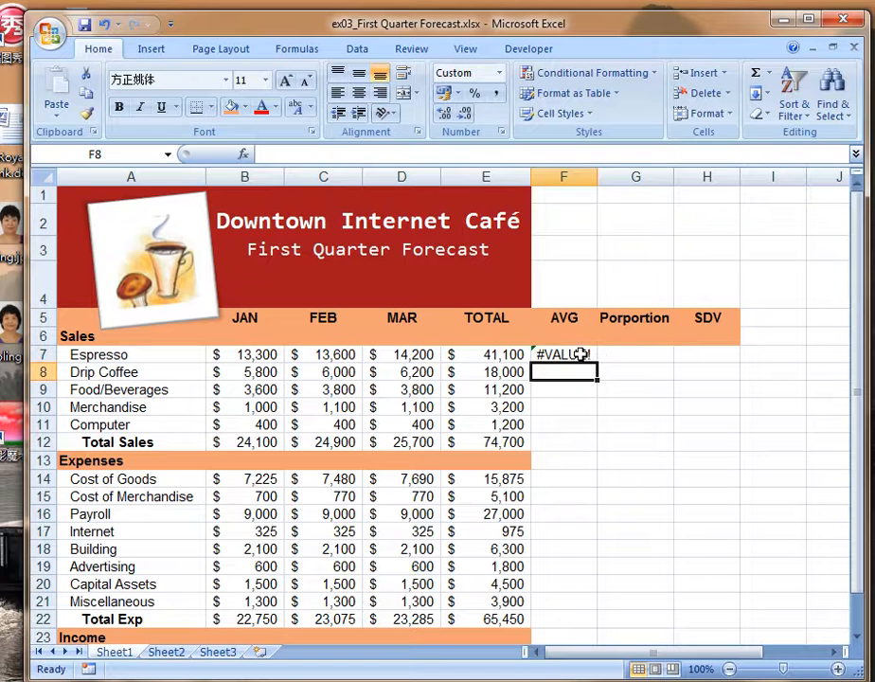
{"action": "left_click", "coordinate": [570, 355]}
{"action": "key", "text": "BackSpace"}
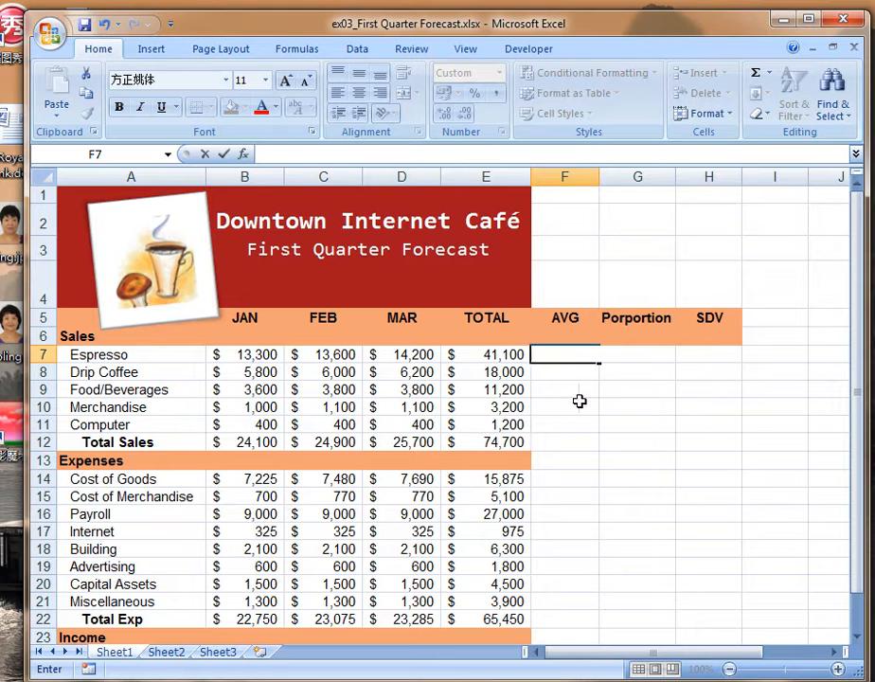
{"action": "left_click", "coordinate": [557, 387]}
Calculate the Espresso average in F7 with the AVERAGE function over B7:D7 and copy the formula down to F12.
{"action": "left_click", "coordinate": [568, 354]}
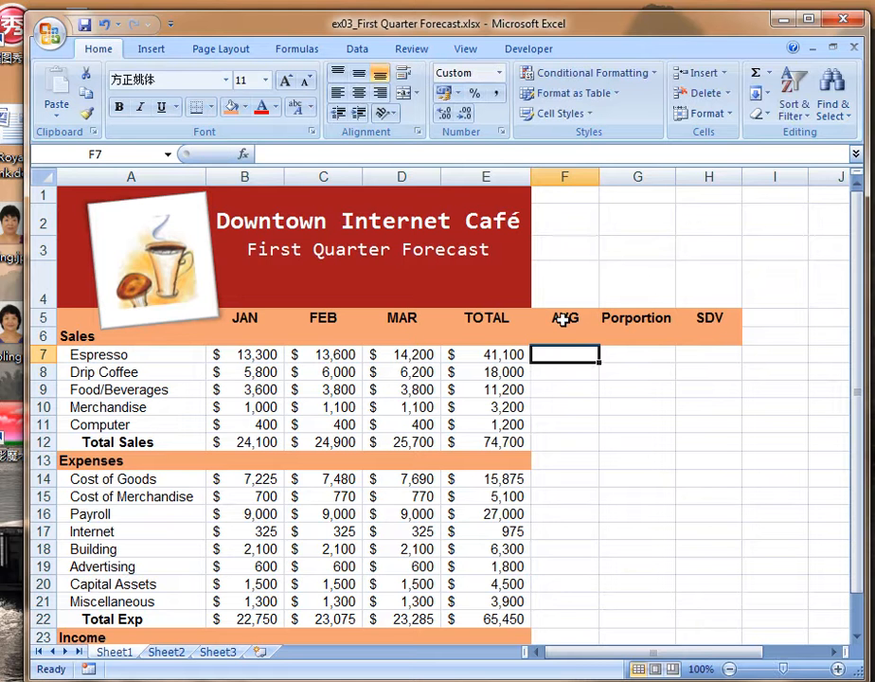
{"action": "type", "text": "="}
{"action": "left_click", "coordinate": [168, 155]}
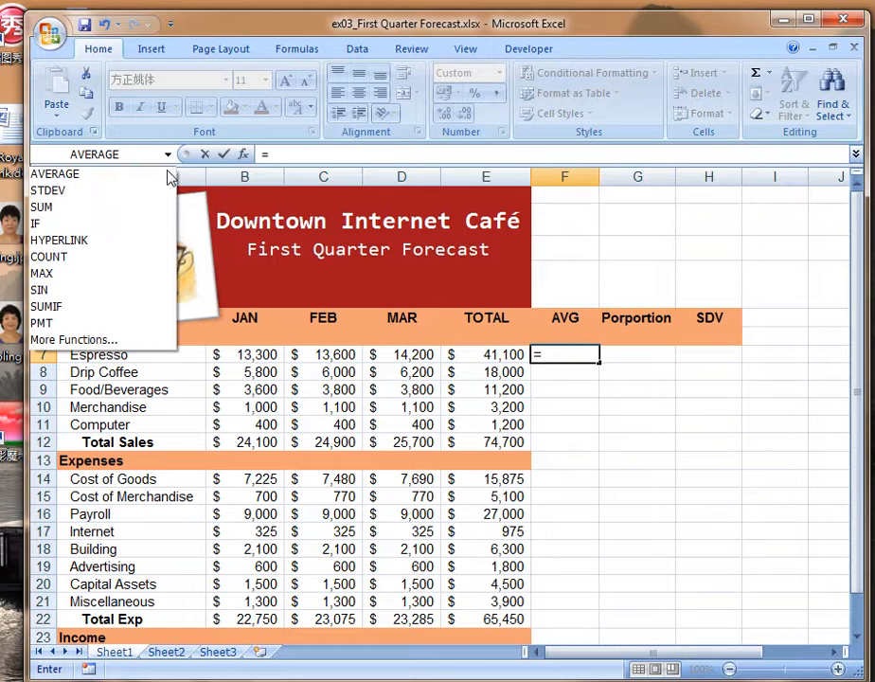
{"action": "left_click", "coordinate": [129, 172]}
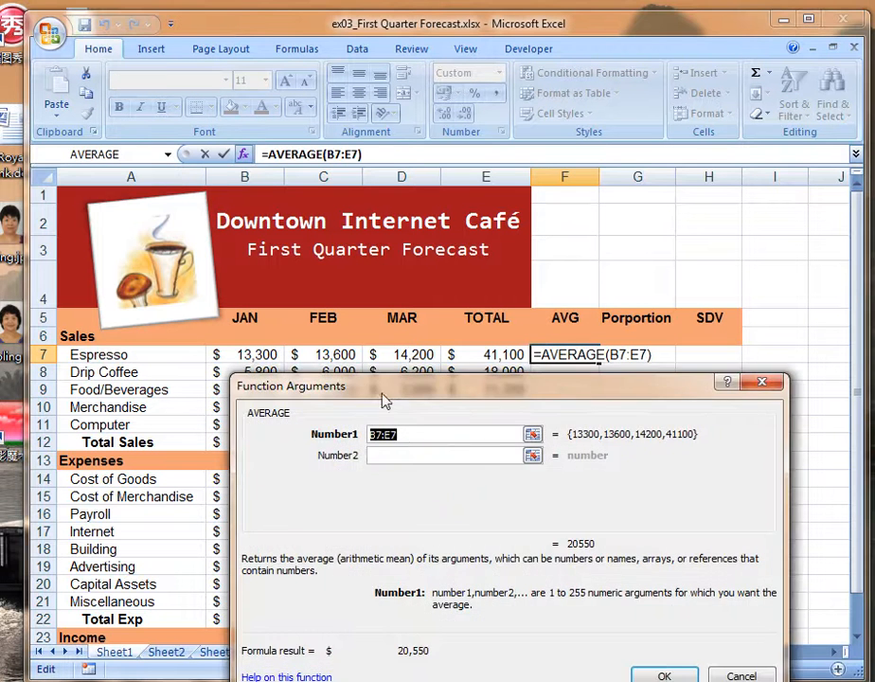
{"action": "left_click_drag", "start_coordinate": [382, 393], "coordinate": [330, 436]}
{"action": "left_click_drag", "start_coordinate": [254, 354], "coordinate": [418, 355]}
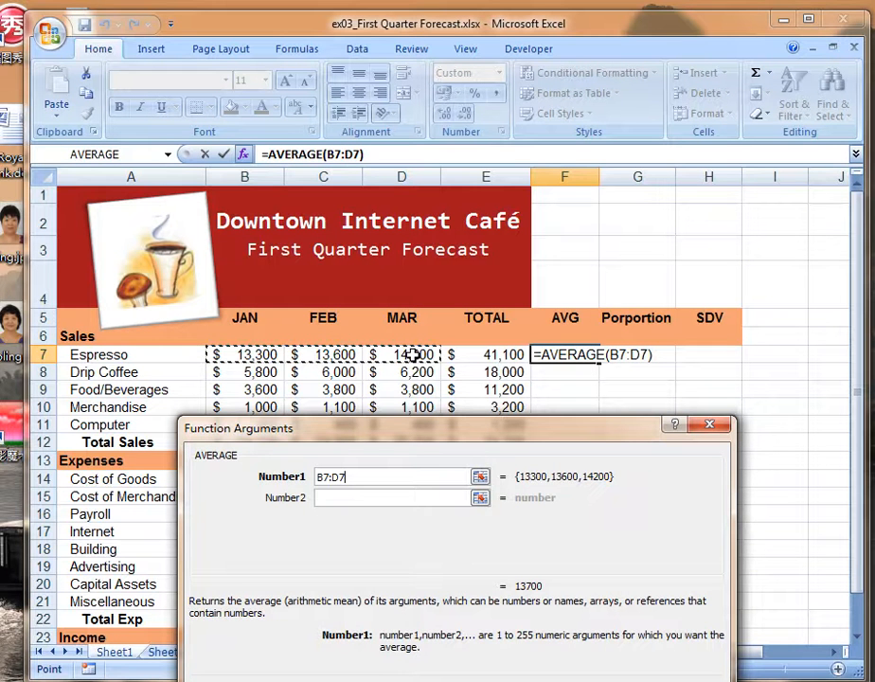
{"action": "key", "text": "Return"}
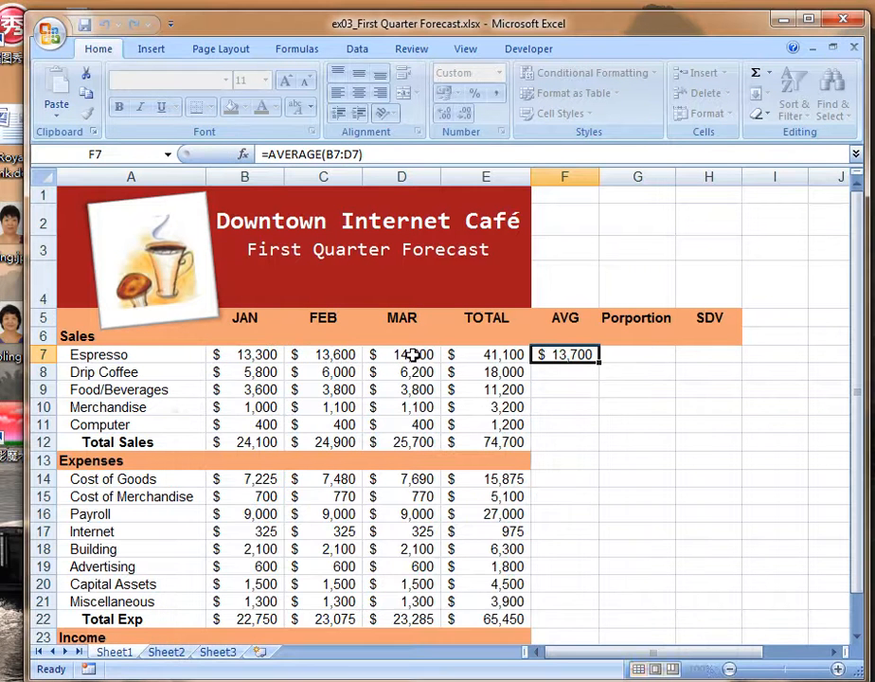
{"action": "left_click_drag", "start_coordinate": [599, 362], "coordinate": [579, 456]}
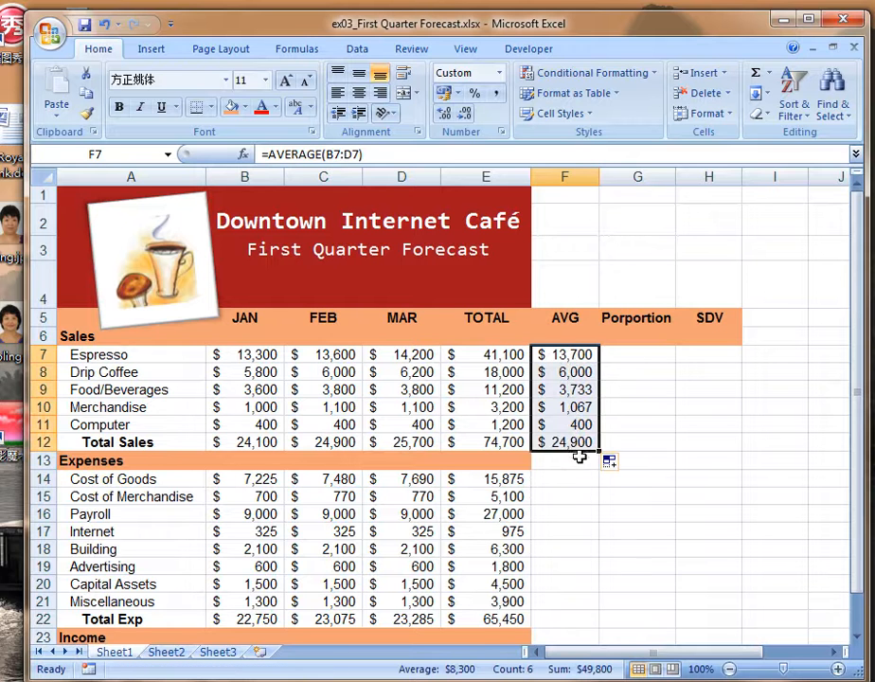
{"action": "left_click", "coordinate": [554, 479]}
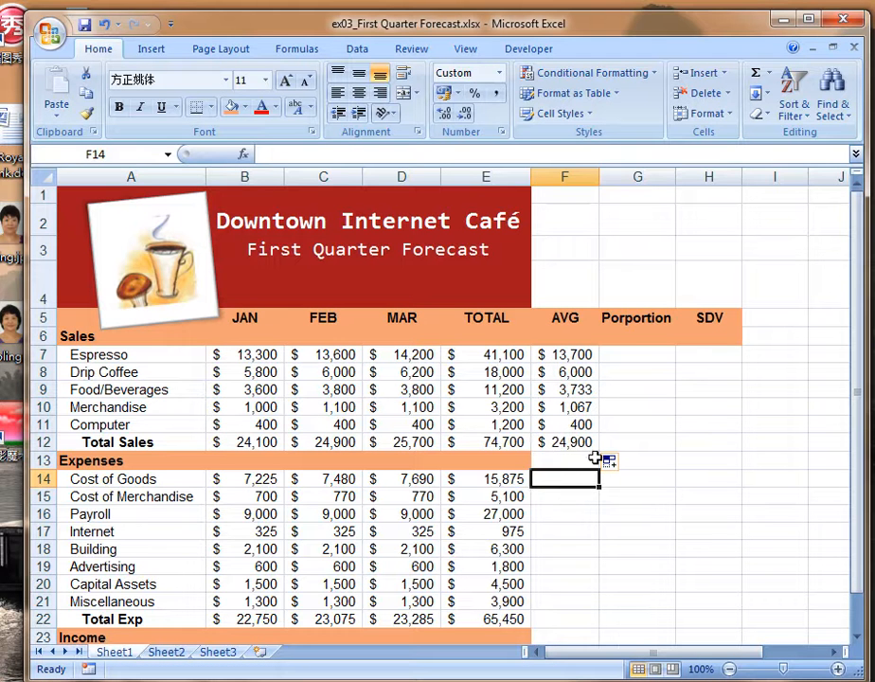
{"action": "left_click", "coordinate": [587, 447]}
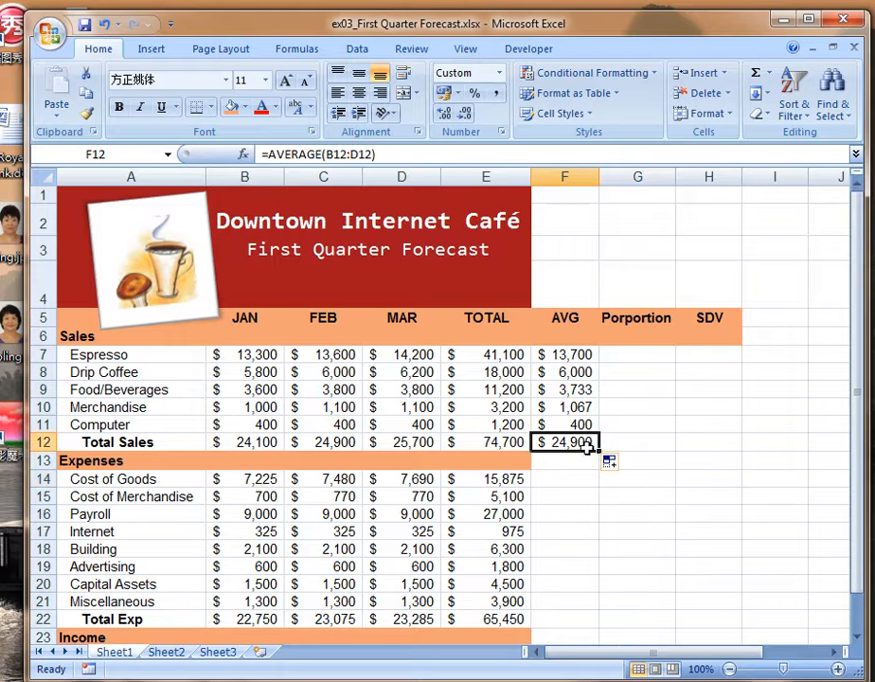
{"action": "left_click", "coordinate": [555, 465]}
{"action": "left_click", "coordinate": [557, 482]}
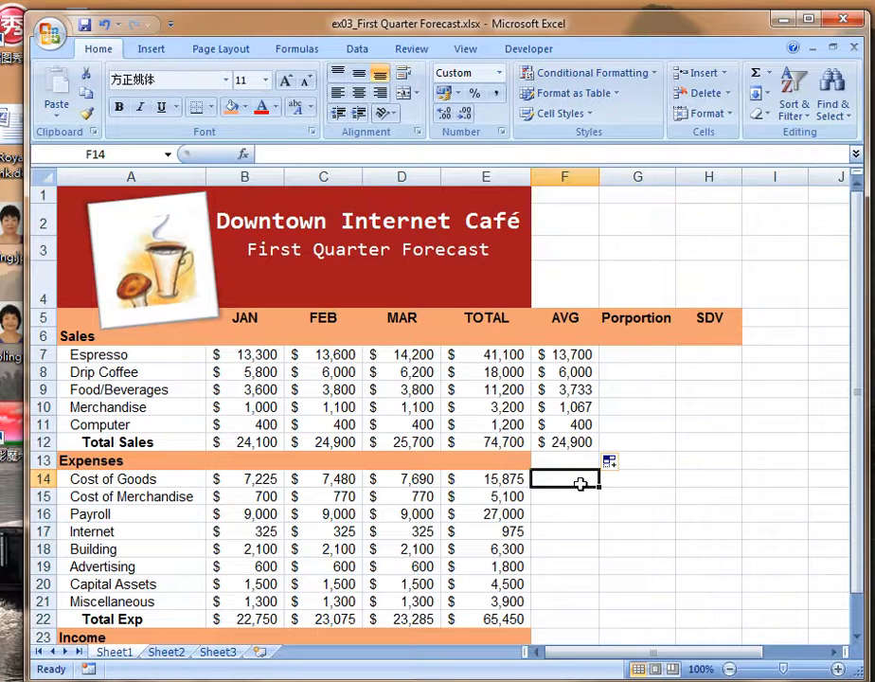
{"action": "scroll", "coordinate": [567, 474], "scroll_direction": "down", "scroll_amount": 2}
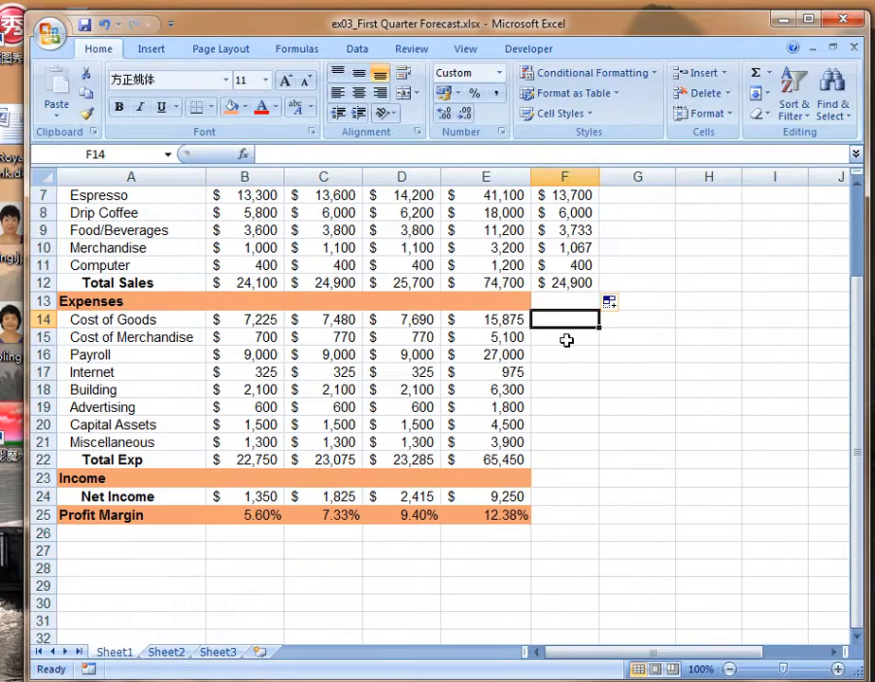
{"action": "scroll", "coordinate": [578, 312], "scroll_direction": "up", "scroll_amount": 2}
Calculate Espresso's share of total sales in G7 with the formula =E7/E12.
{"action": "left_click", "coordinate": [644, 356]}
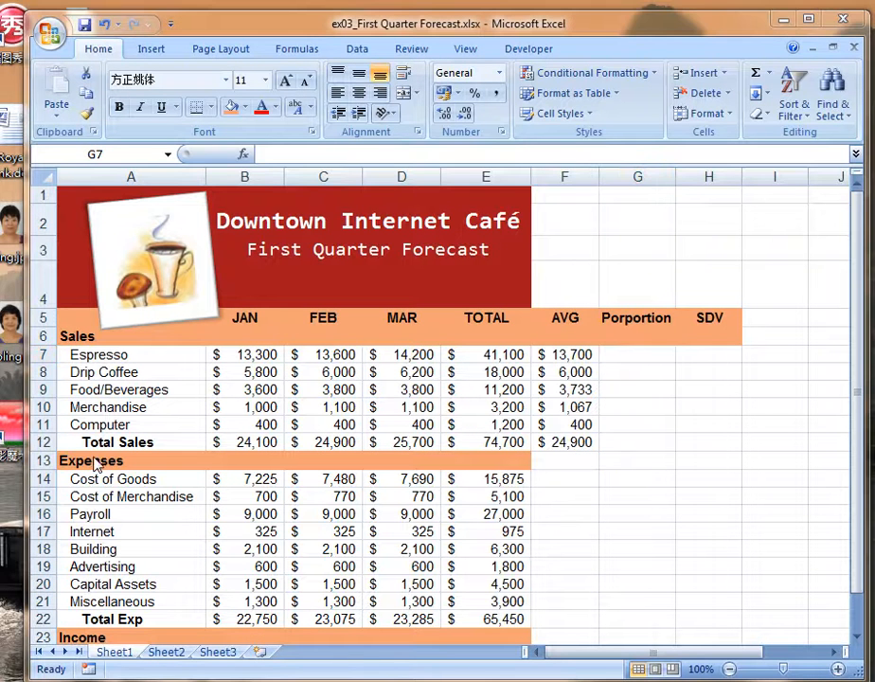
{"action": "left_click", "coordinate": [633, 358]}
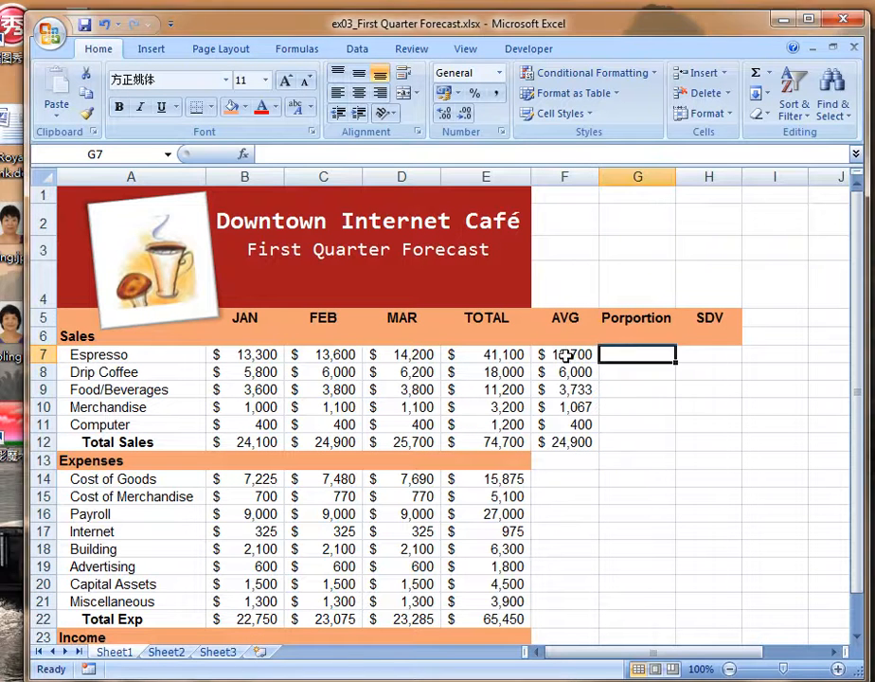
{"action": "left_click", "coordinate": [488, 356]}
{"action": "left_click", "coordinate": [492, 438]}
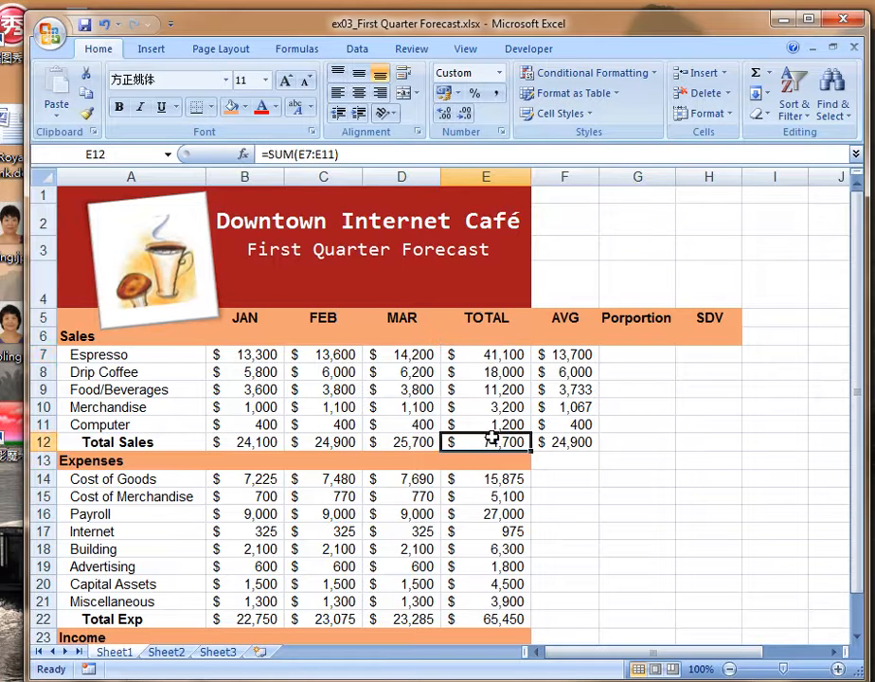
{"action": "left_click", "coordinate": [641, 351]}
{"action": "type", "text": "="}
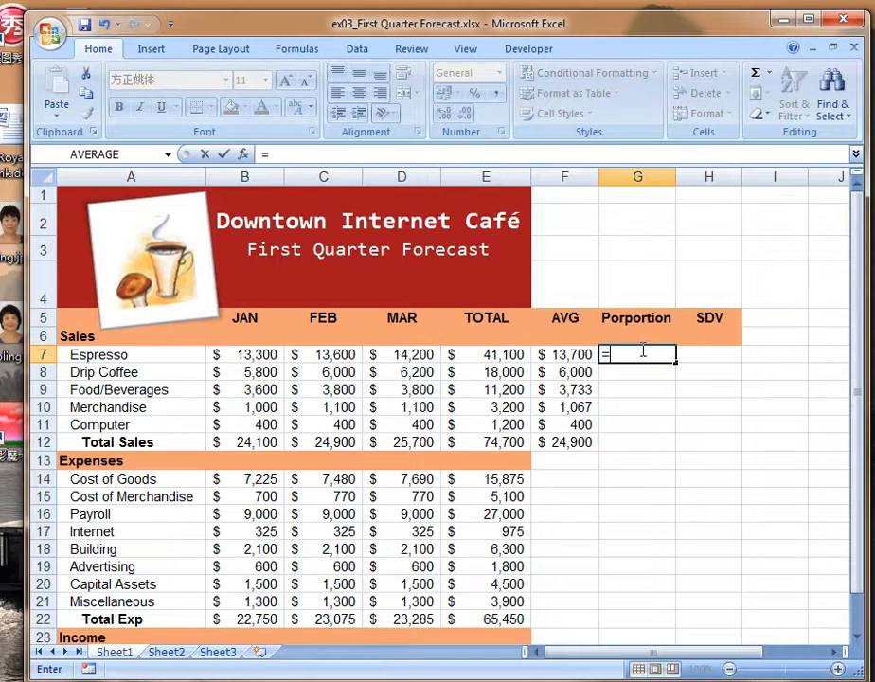
{"action": "left_click", "coordinate": [505, 353]}
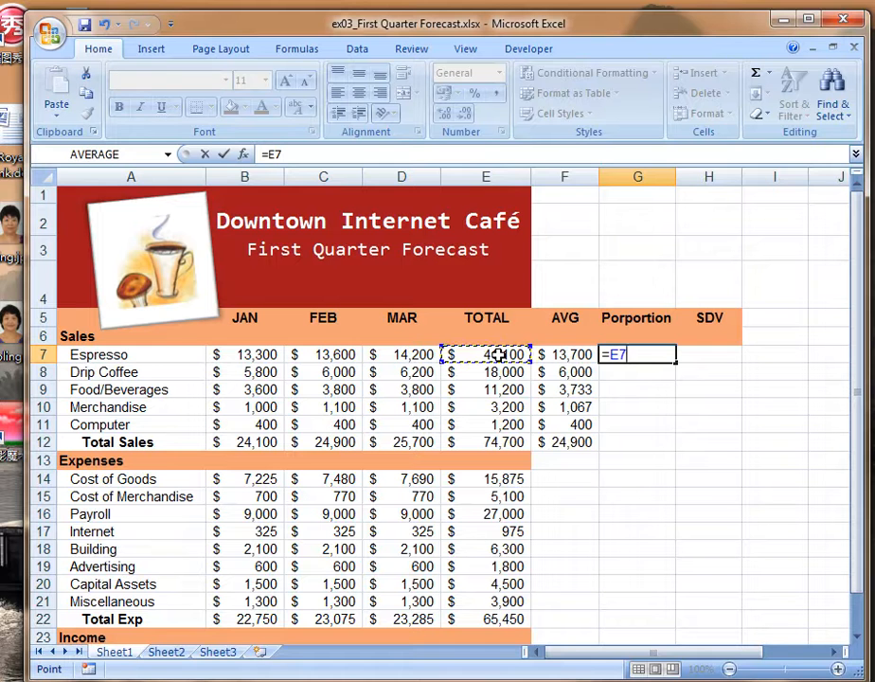
{"action": "type", "text": "/"}
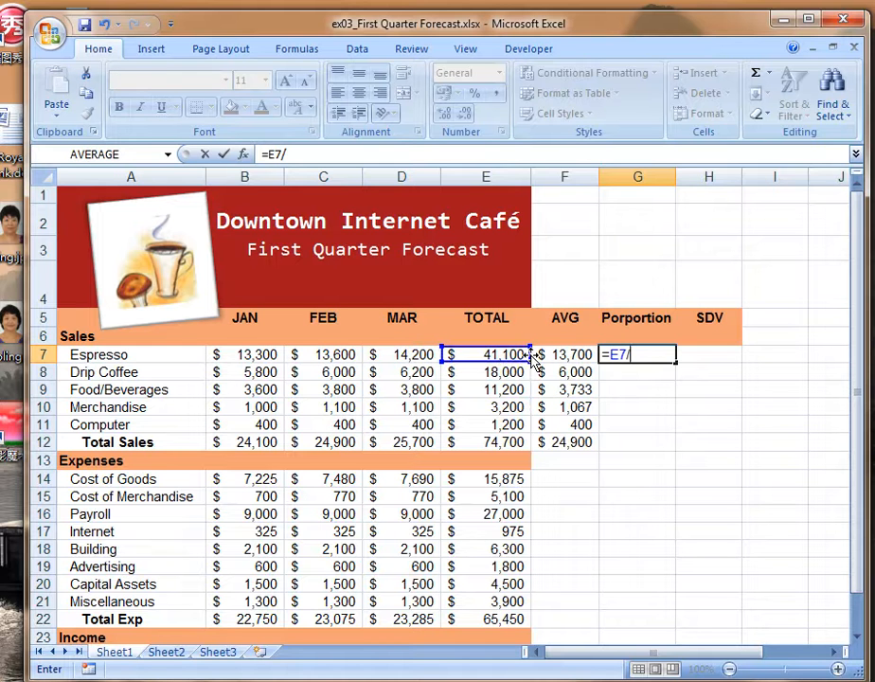
{"action": "left_click", "coordinate": [488, 442]}
{"action": "key", "text": "Return"}
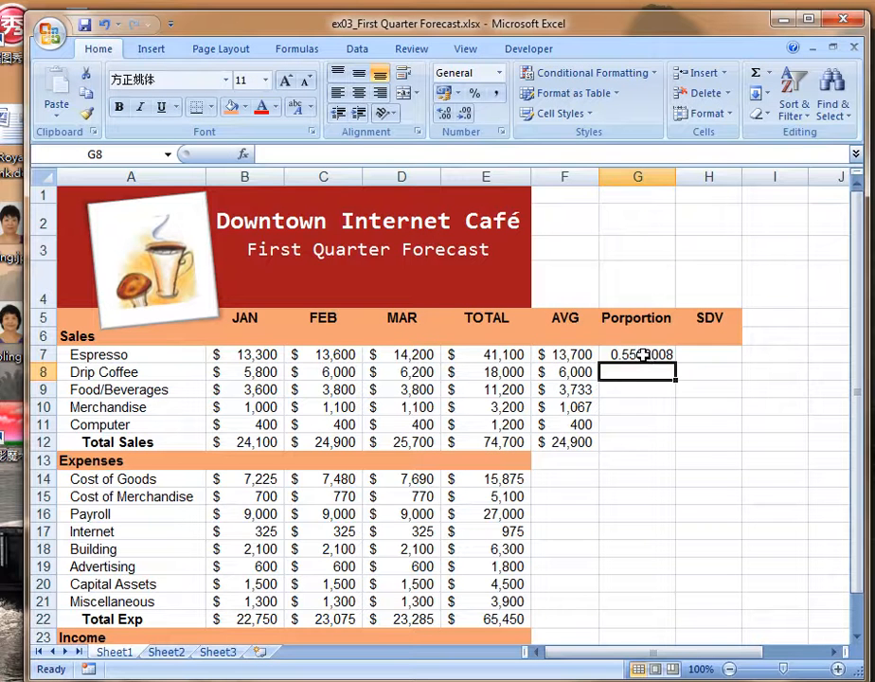
Calculate Drip Coffee's share of total sales in G8 with the formula =E8/E12.
{"action": "left_click", "coordinate": [644, 354]}
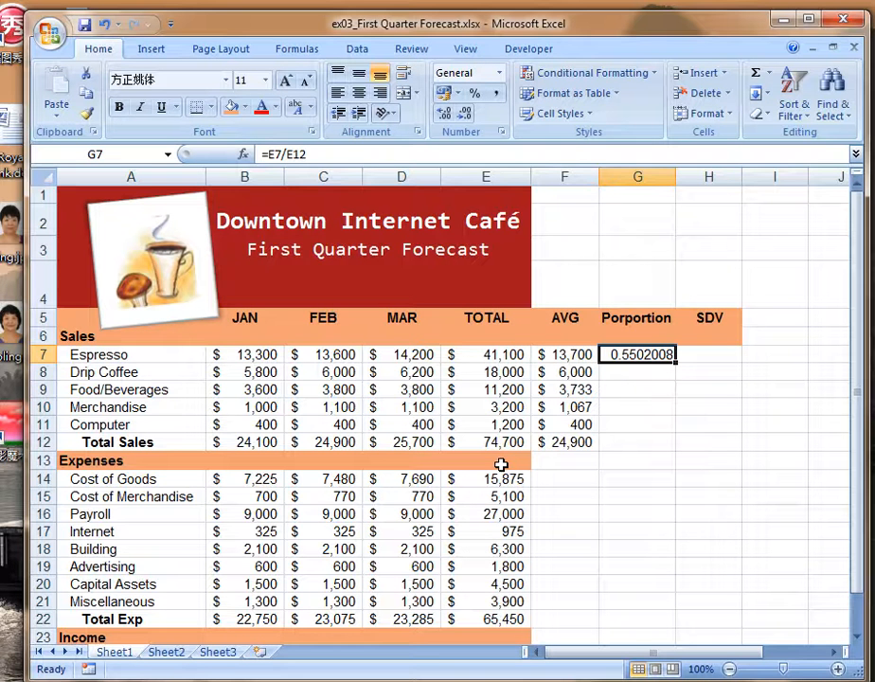
{"action": "left_click", "coordinate": [505, 369]}
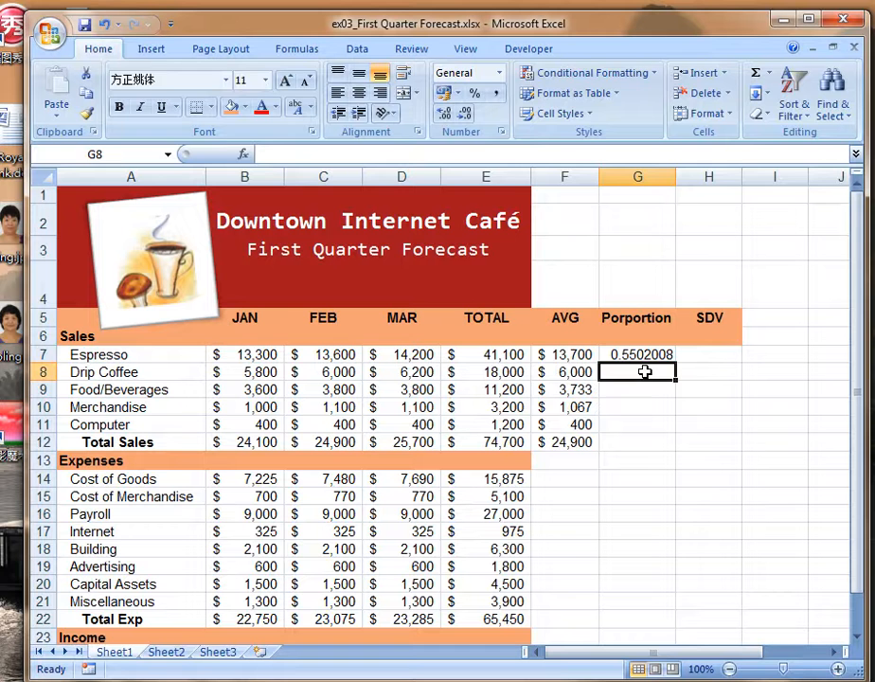
{"action": "type", "text": "="}
{"action": "left_click", "coordinate": [514, 374]}
{"action": "type", "text": "/"}
{"action": "left_click", "coordinate": [511, 442]}
{"action": "key", "text": "Return"}
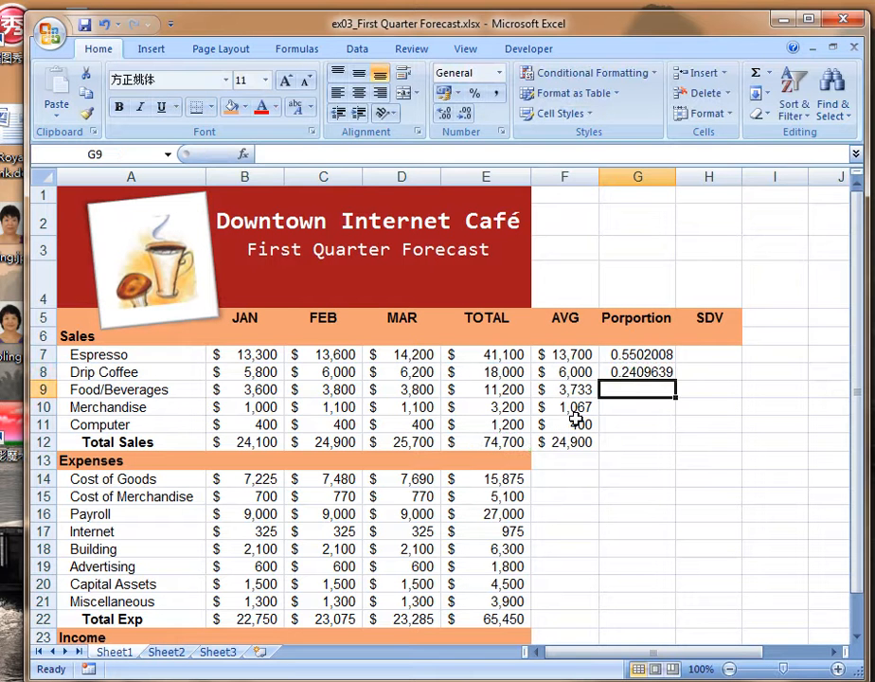
Try to copy the proportion formula from G7 down to G12, and undo the fill.
{"action": "left_click", "coordinate": [654, 354]}
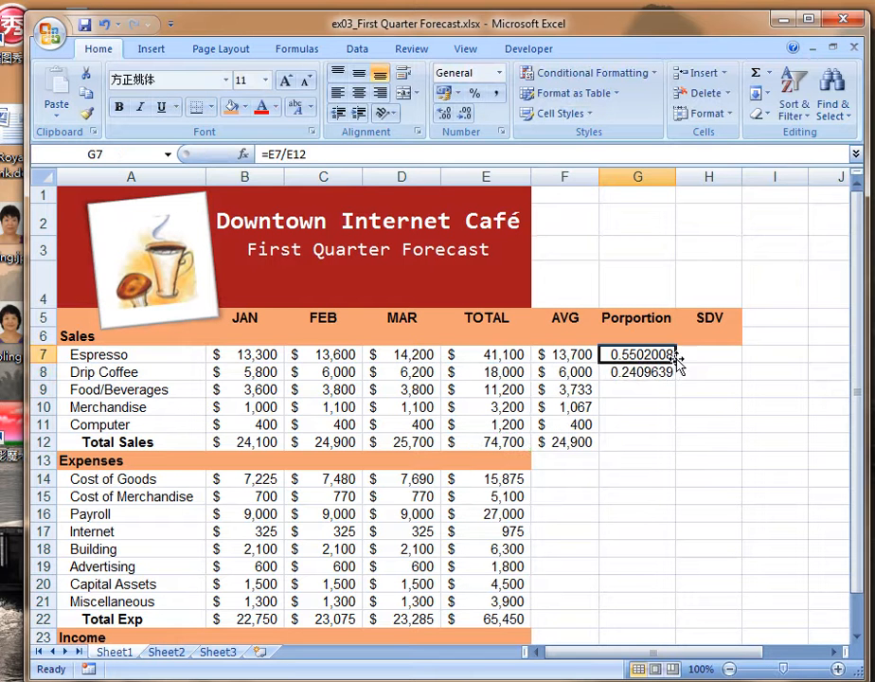
{"action": "left_click_drag", "start_coordinate": [676, 360], "coordinate": [677, 451]}
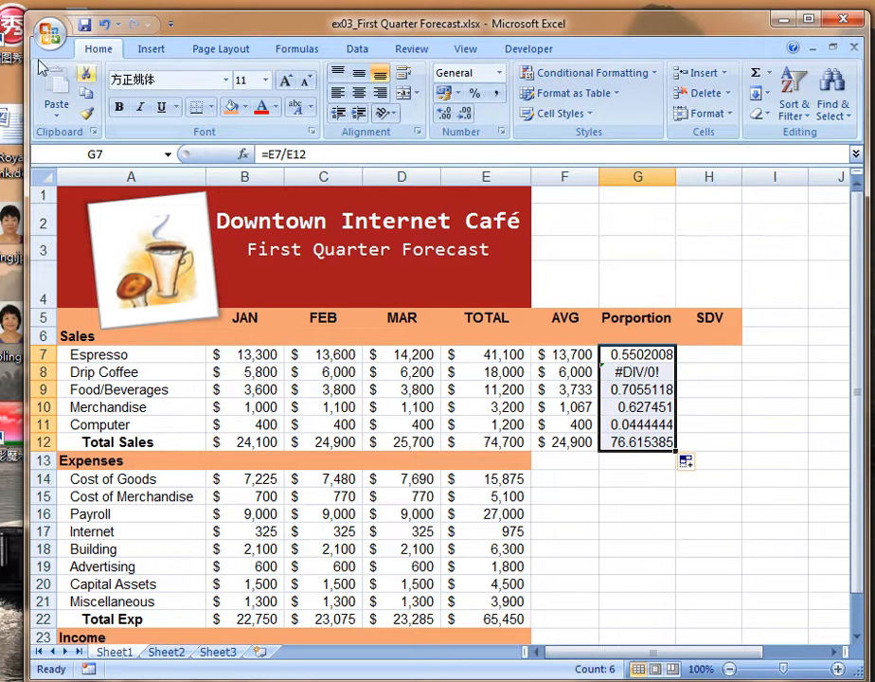
{"action": "left_click", "coordinate": [105, 25]}
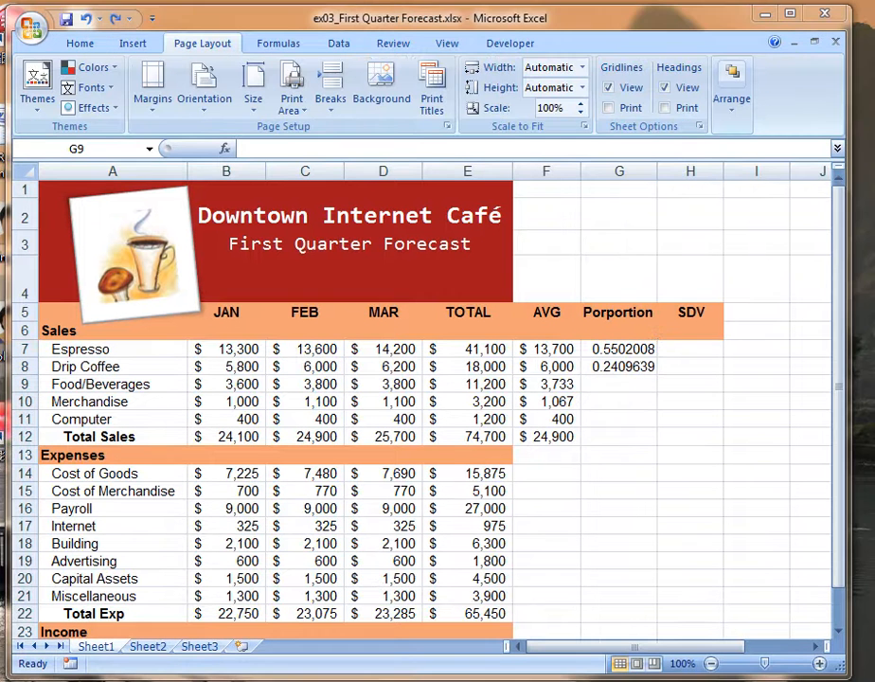
Format the proportions in G7:G8 as percentages.
{"action": "left_click", "coordinate": [631, 368]}
{"action": "left_click", "coordinate": [629, 383]}
{"action": "left_click", "coordinate": [644, 365]}
{"action": "left_click", "coordinate": [629, 356]}
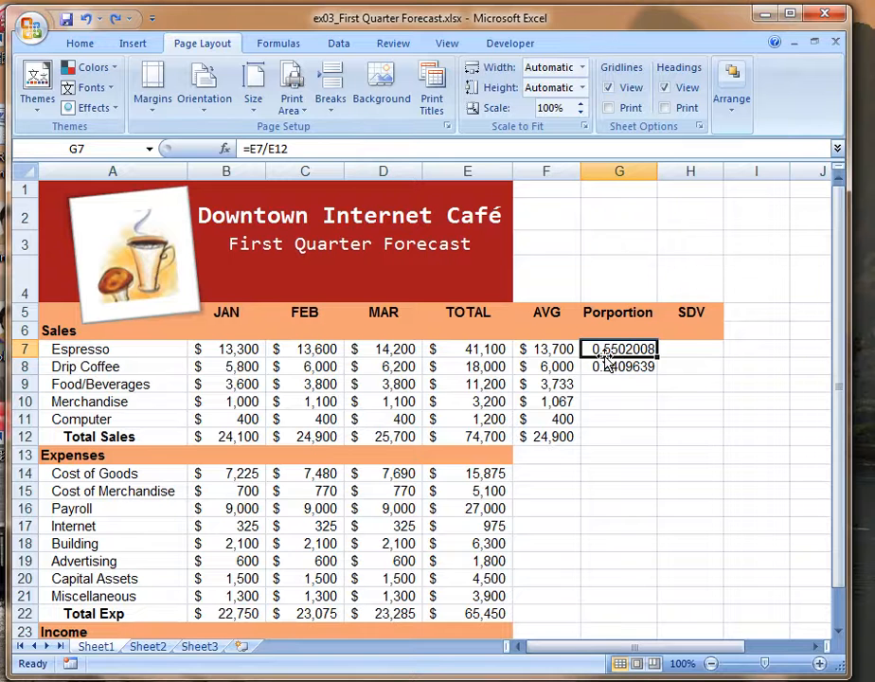
{"action": "left_click_drag", "start_coordinate": [621, 348], "coordinate": [625, 367]}
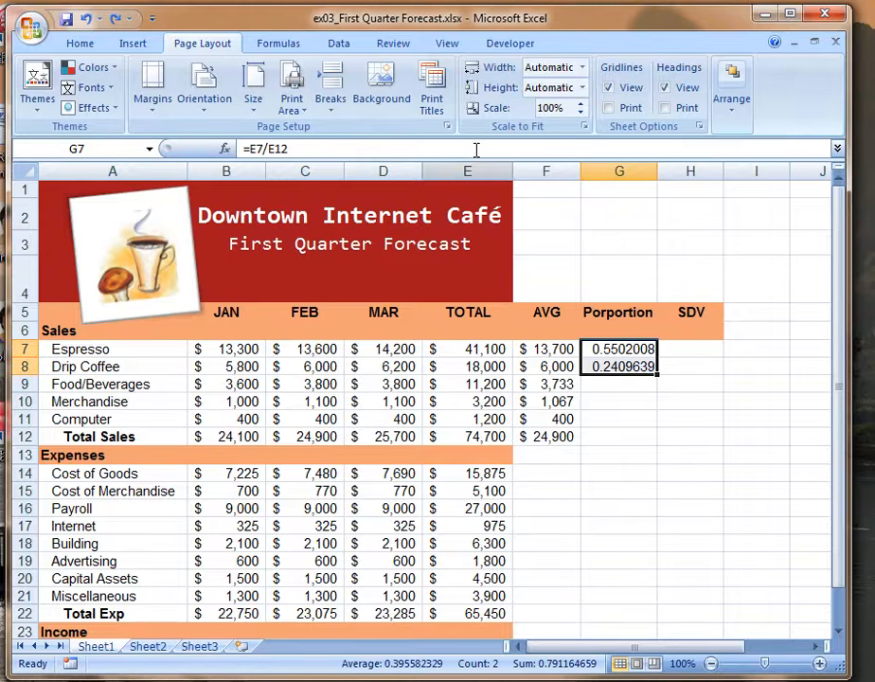
{"action": "left_click", "coordinate": [132, 43]}
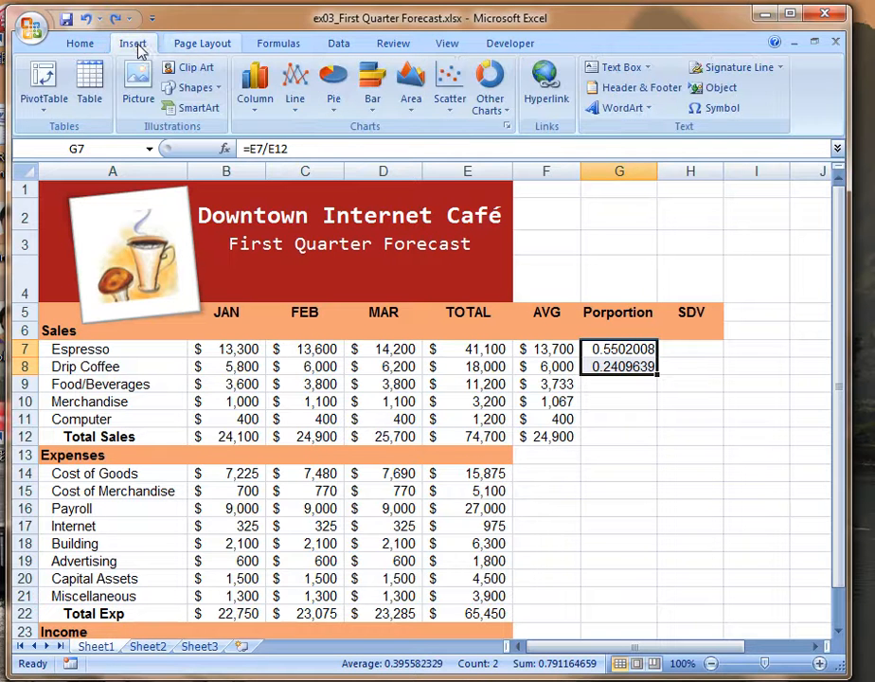
{"action": "left_click", "coordinate": [76, 46]}
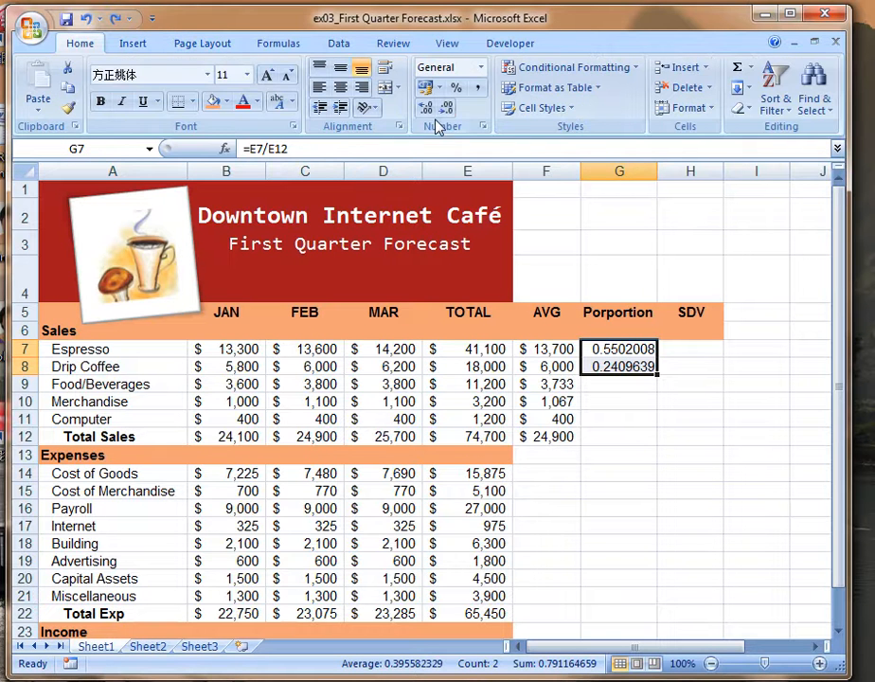
{"action": "left_click", "coordinate": [456, 88]}
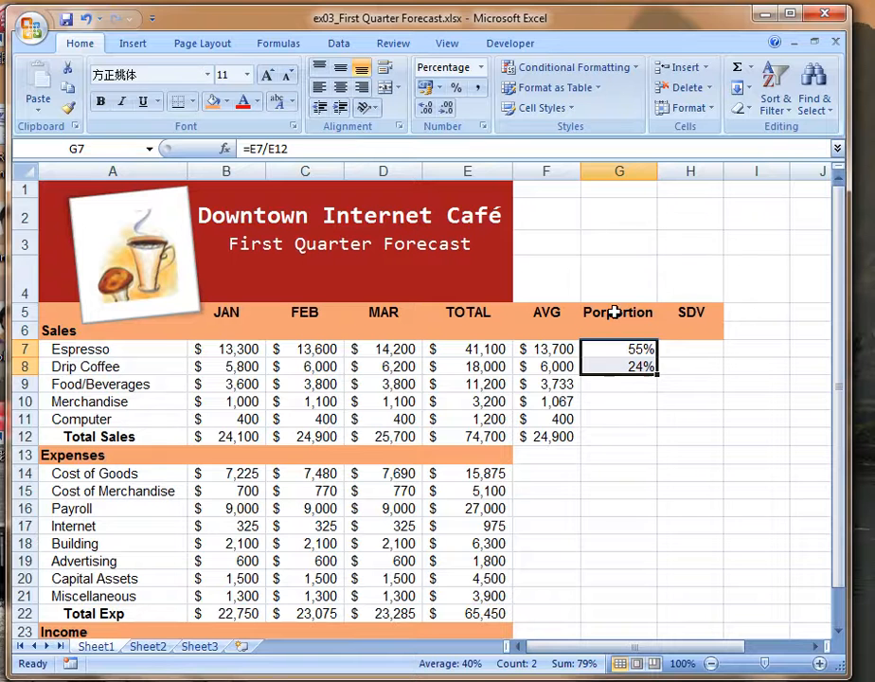
Calculate the standard deviation of Espresso's January to March sales in H7 with the formula =STDEV(B7:D7).
{"action": "left_click", "coordinate": [687, 347]}
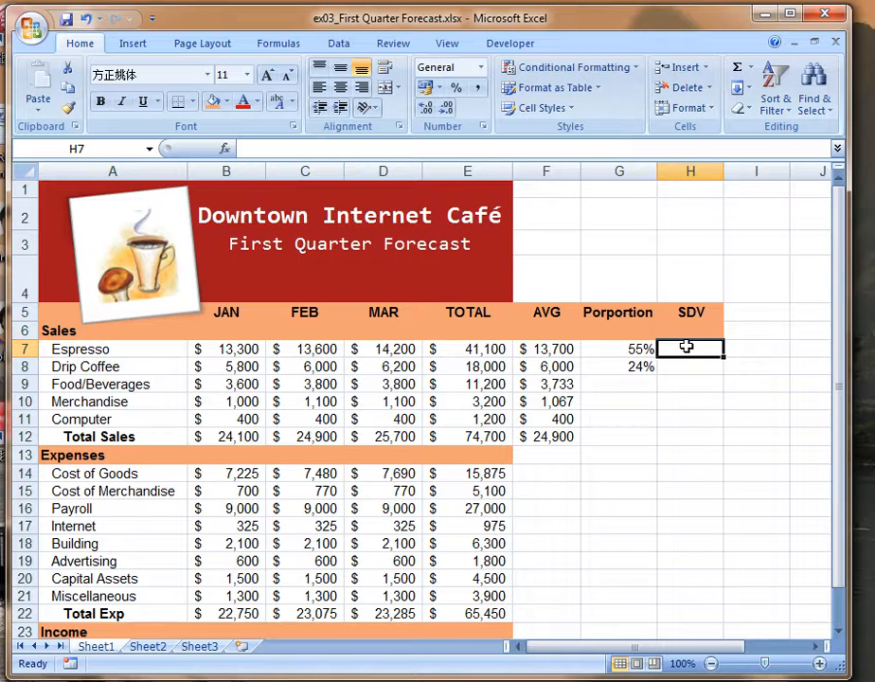
{"action": "type", "text": "="}
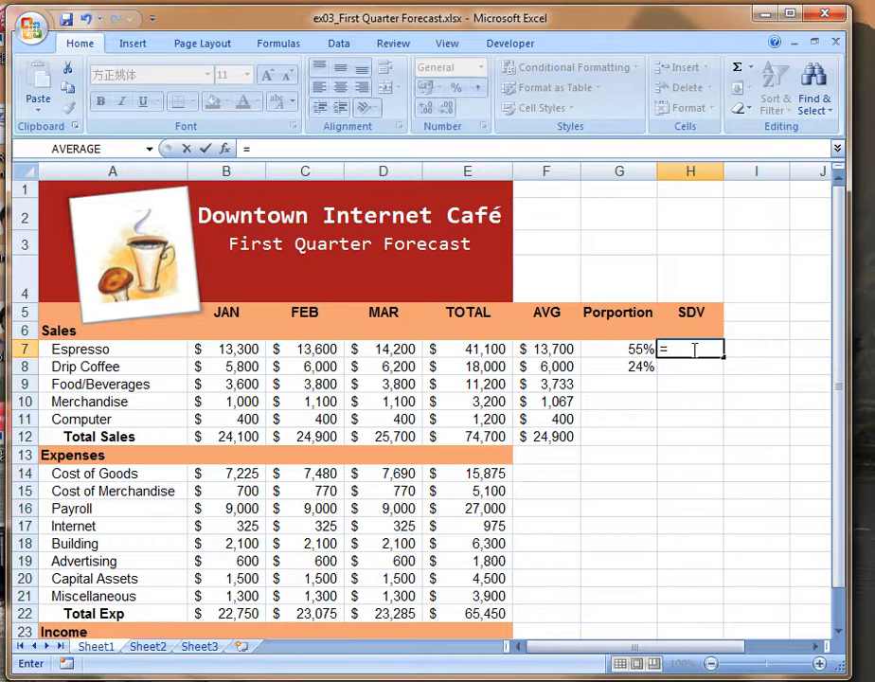
{"action": "type", "text": "sd"}
{"action": "key", "text": "BackSpace"}
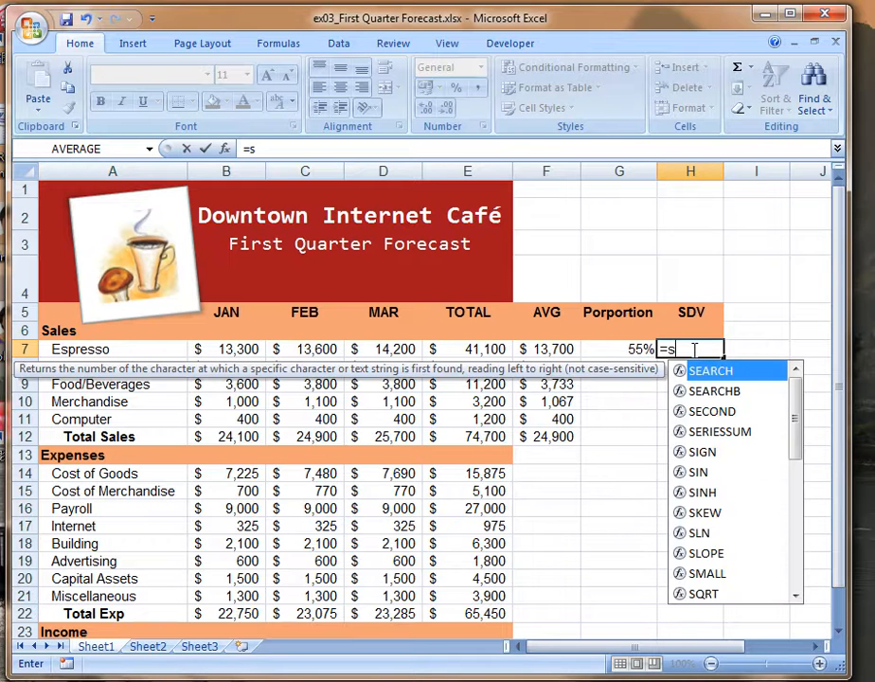
{"action": "type", "text": "d"}
{"action": "key", "text": "BackSpace"}
{"action": "type", "text": "t"}
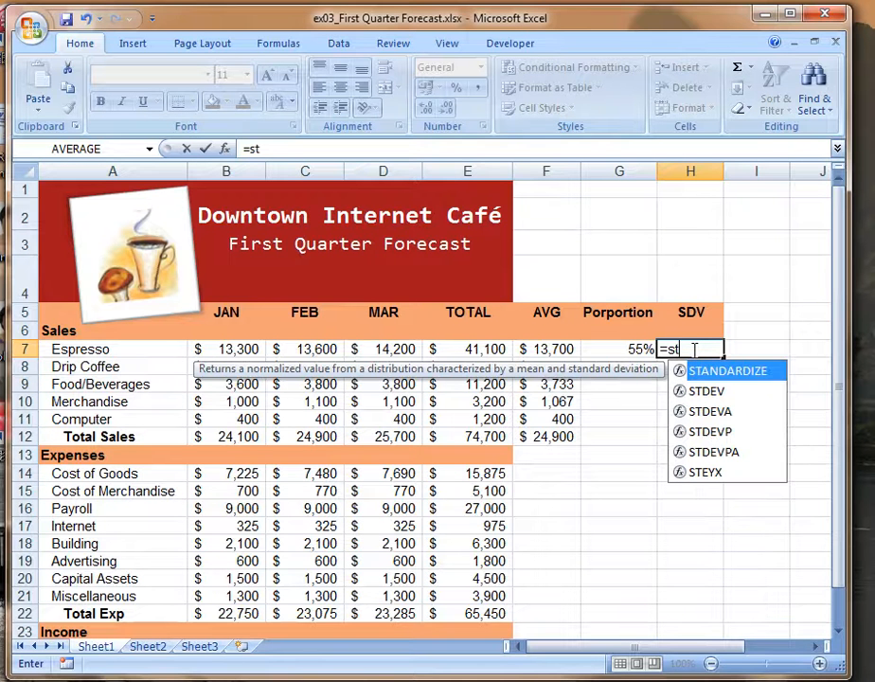
{"action": "type", "text": "dev"}
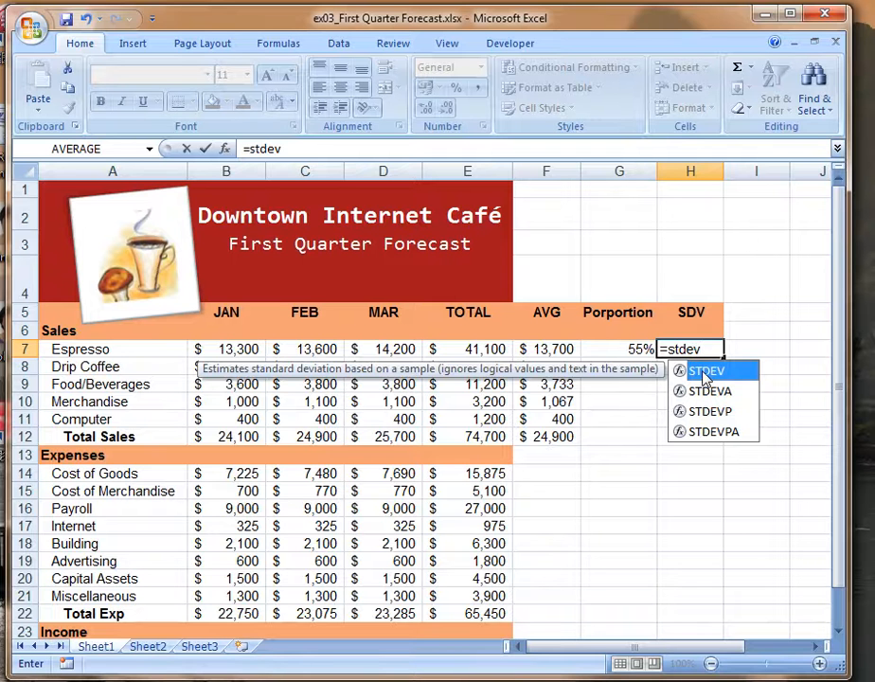
{"action": "double_click", "coordinate": [706, 374]}
{"action": "left_click_drag", "start_coordinate": [229, 347], "coordinate": [377, 350]}
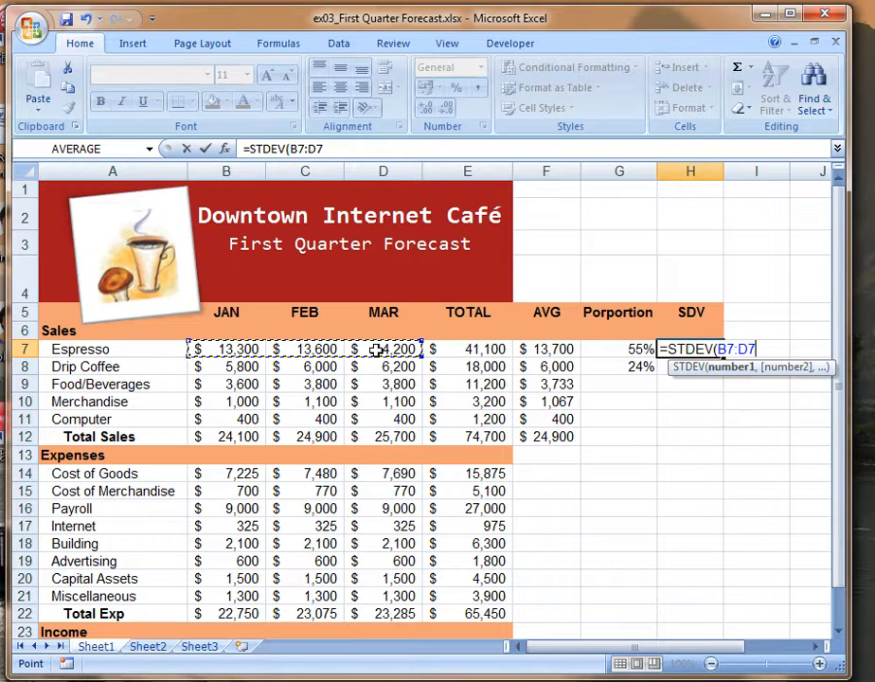
{"action": "key", "text": "Return"}
Copy the standard deviation formula from H7 down to H12 and check the SDV cells of the individual sales rows.
{"action": "left_click", "coordinate": [678, 348]}
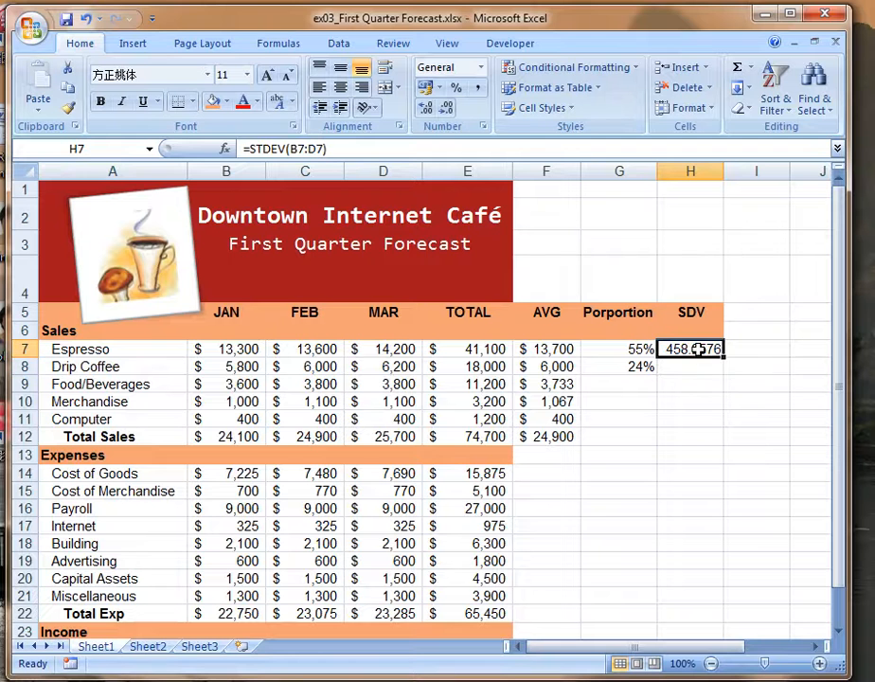
{"action": "left_click_drag", "start_coordinate": [722, 355], "coordinate": [719, 438]}
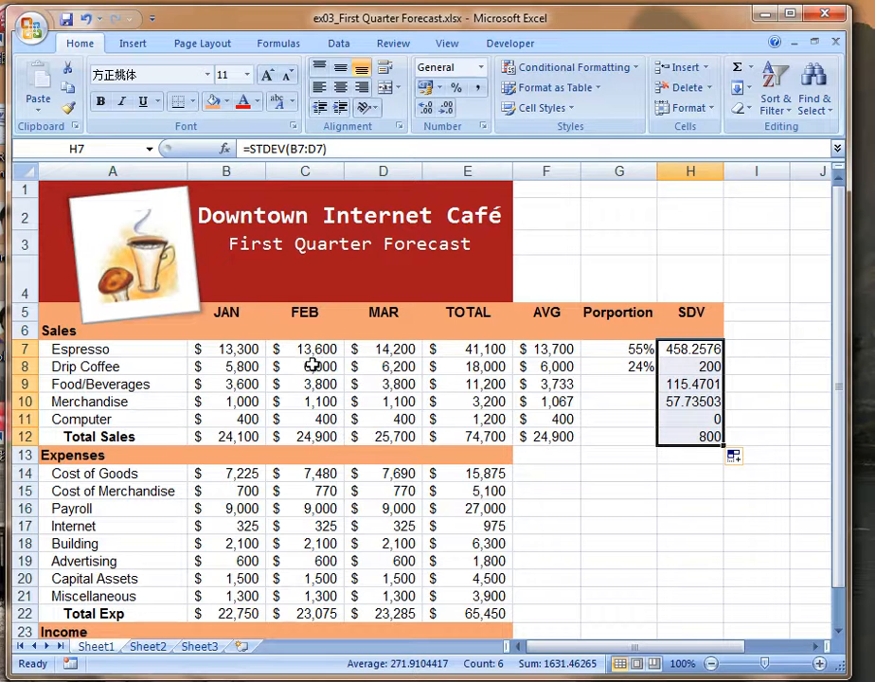
{"action": "left_click", "coordinate": [701, 372]}
{"action": "left_click", "coordinate": [703, 385]}
{"action": "left_click", "coordinate": [702, 373]}
{"action": "left_click", "coordinate": [704, 389]}
{"action": "left_click", "coordinate": [699, 402]}
Select the standard deviation values in H7:H12.
{"action": "left_click_drag", "start_coordinate": [698, 348], "coordinate": [698, 436]}
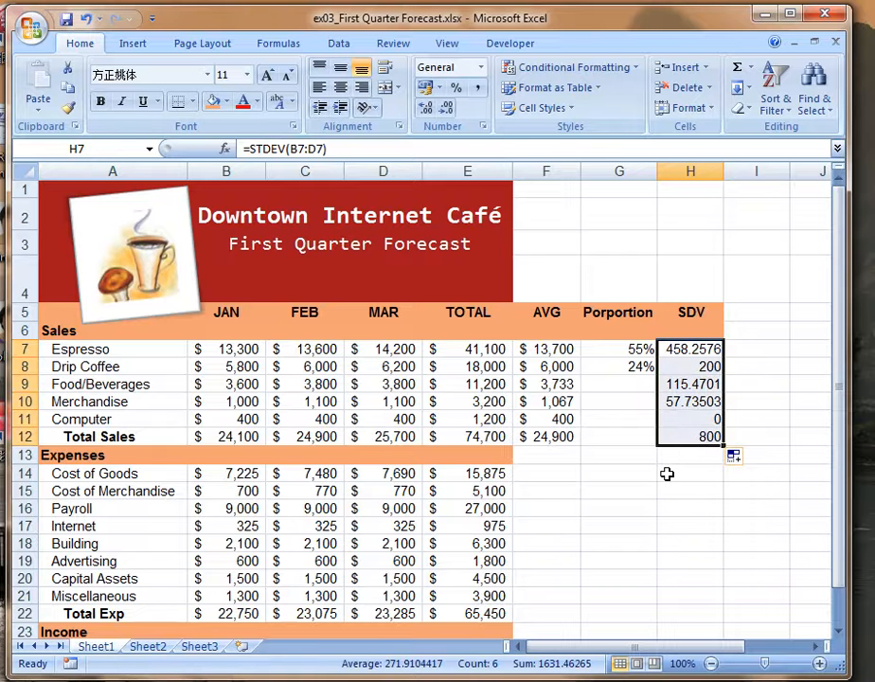